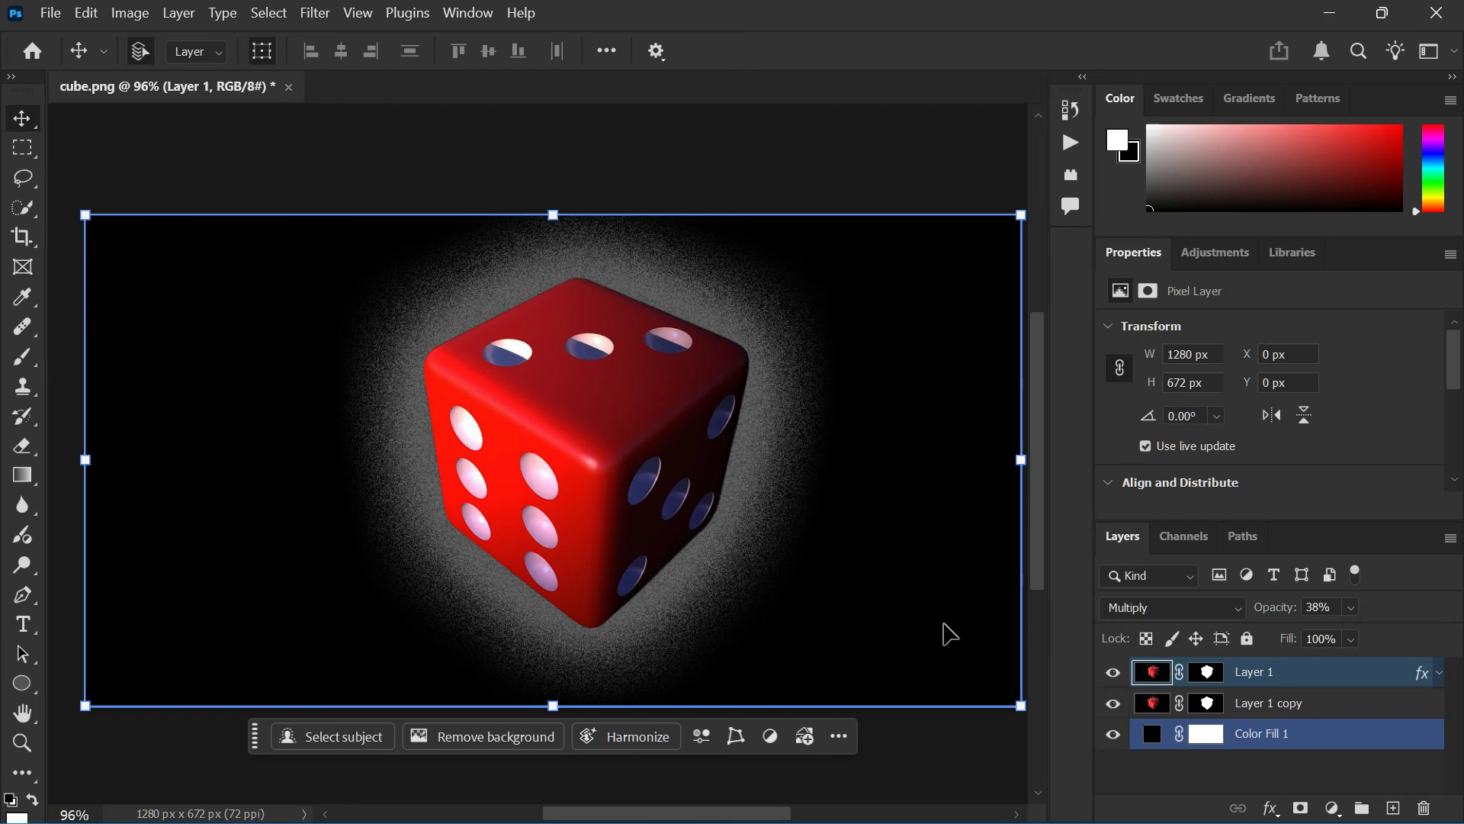
# - Select Layer 1 and compare the image with Layer 1 copy hidden and shown
pyautogui.click(1149, 678)
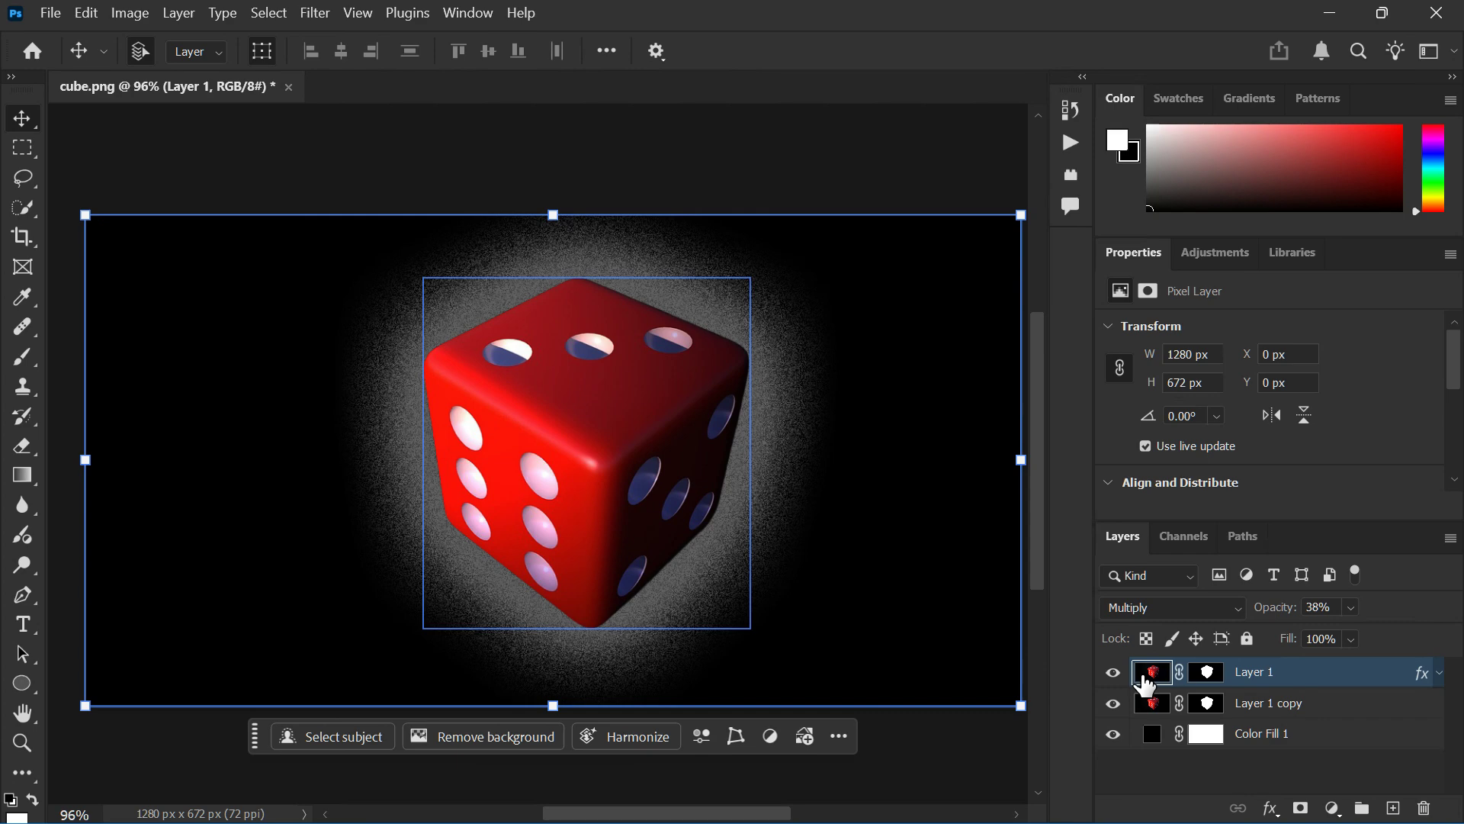
pyautogui.click(1352, 607)
pyautogui.click(1352, 607)
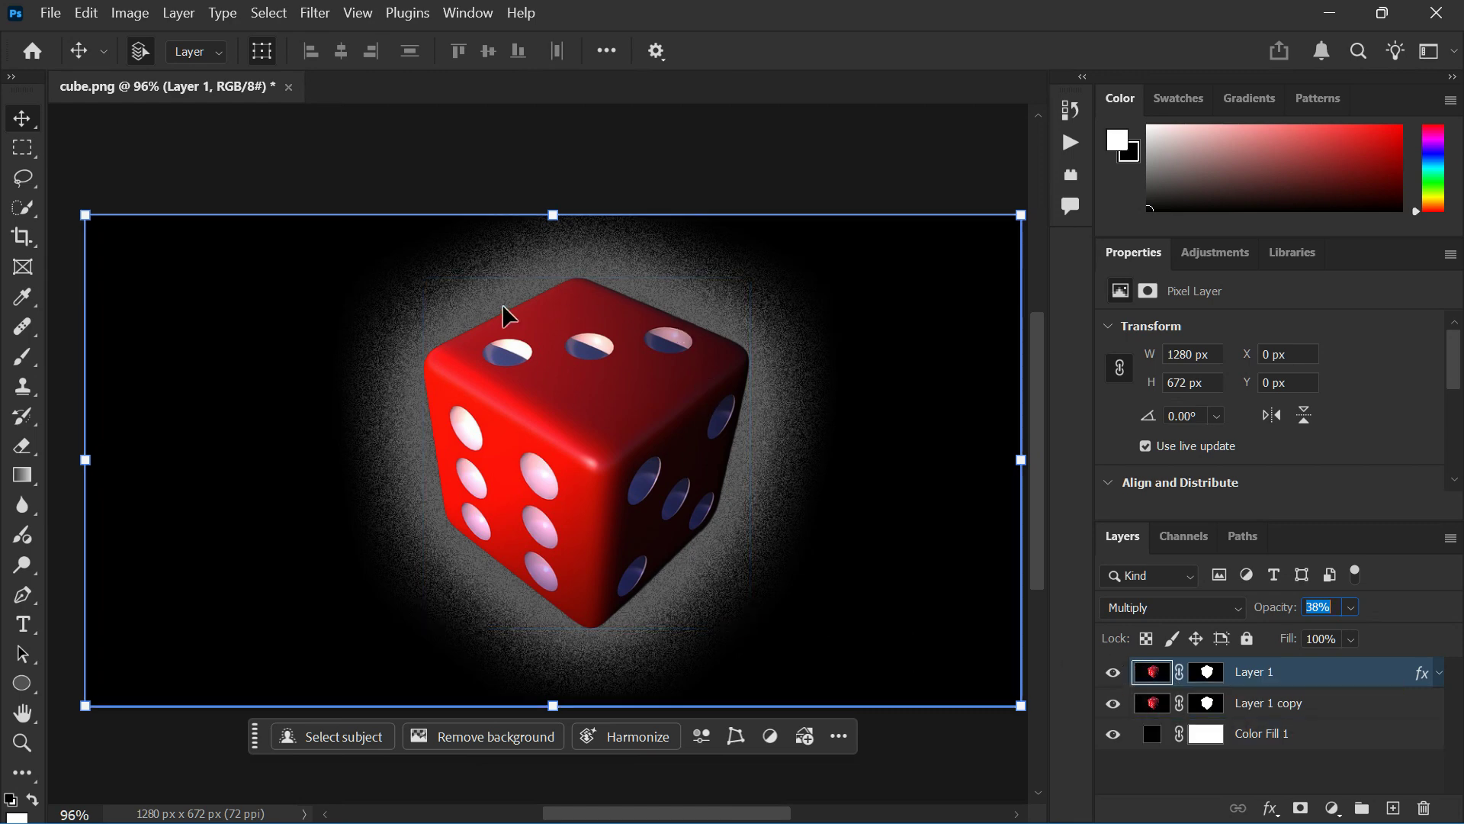
pyautogui.click(1113, 703)
pyautogui.click(1113, 703)
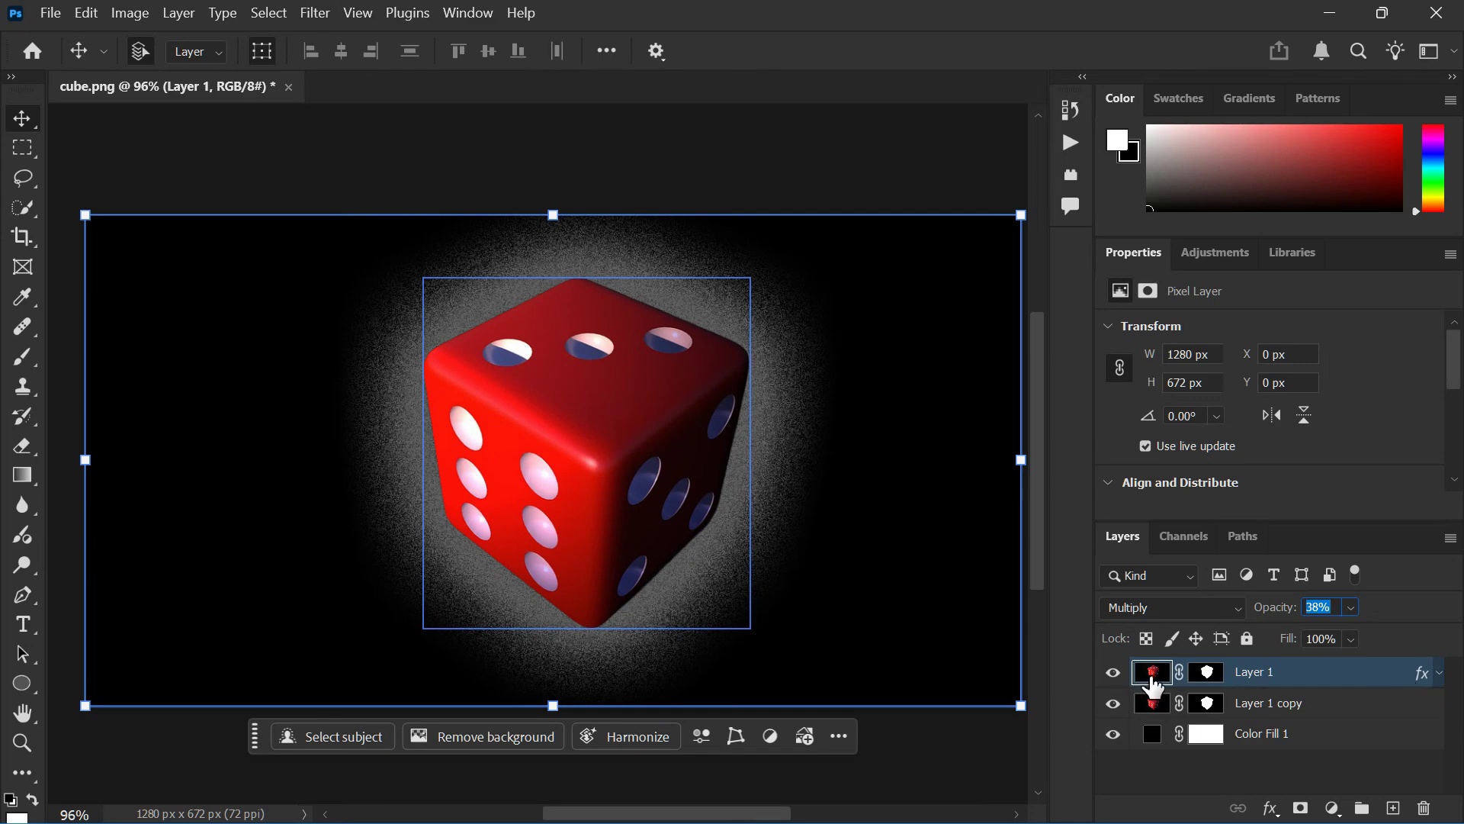
# - Open Layer 1's blending options, raise its opacity to 100%, and change its blend mode to Linear Dodge (Add)
pyautogui.doubleClick(1153, 686)
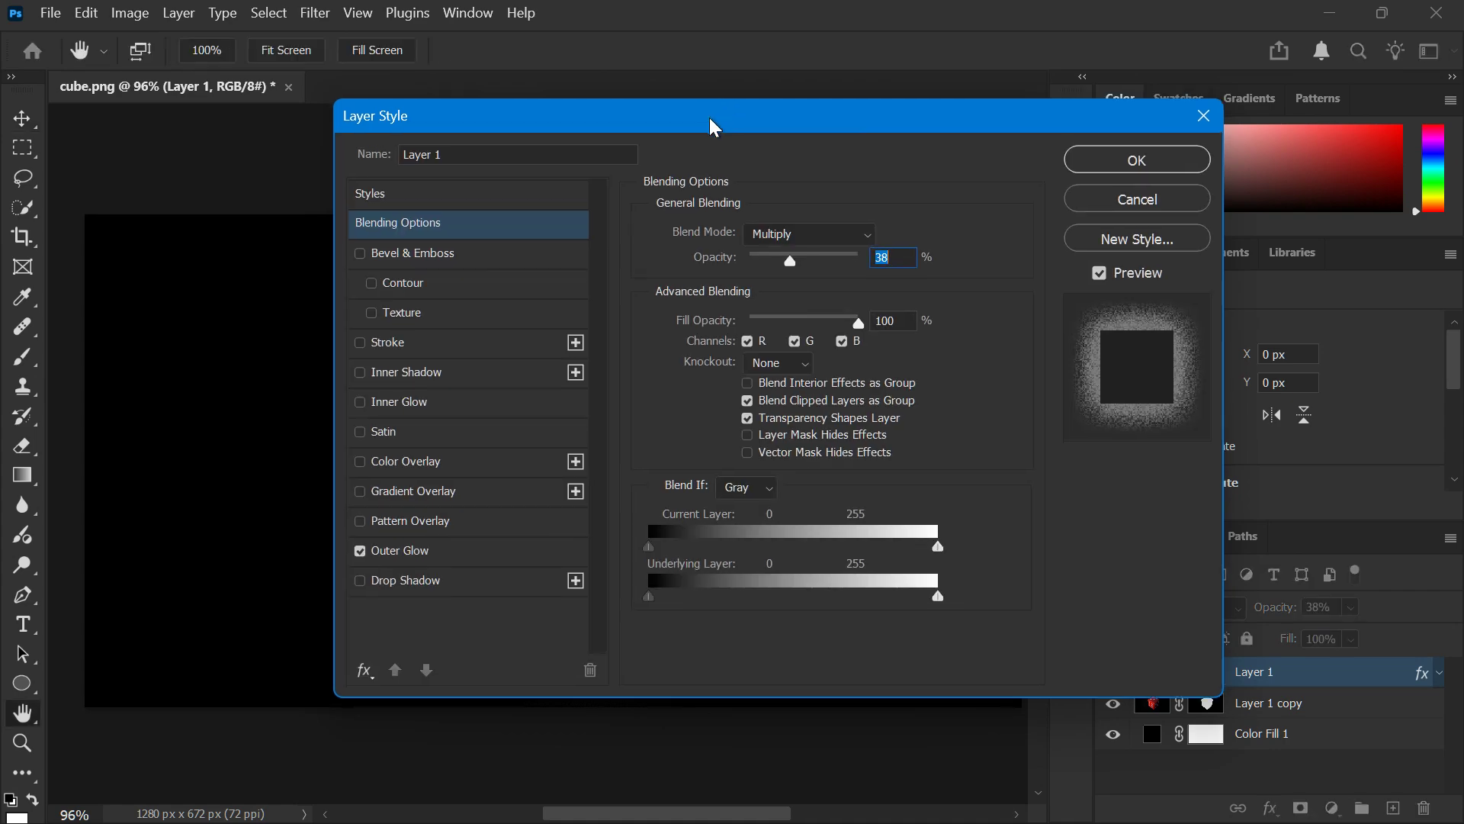
pyautogui.moveTo(713, 114); pyautogui.dragTo(750, 135)
pyautogui.moveTo(826, 280); pyautogui.dragTo(897, 279)
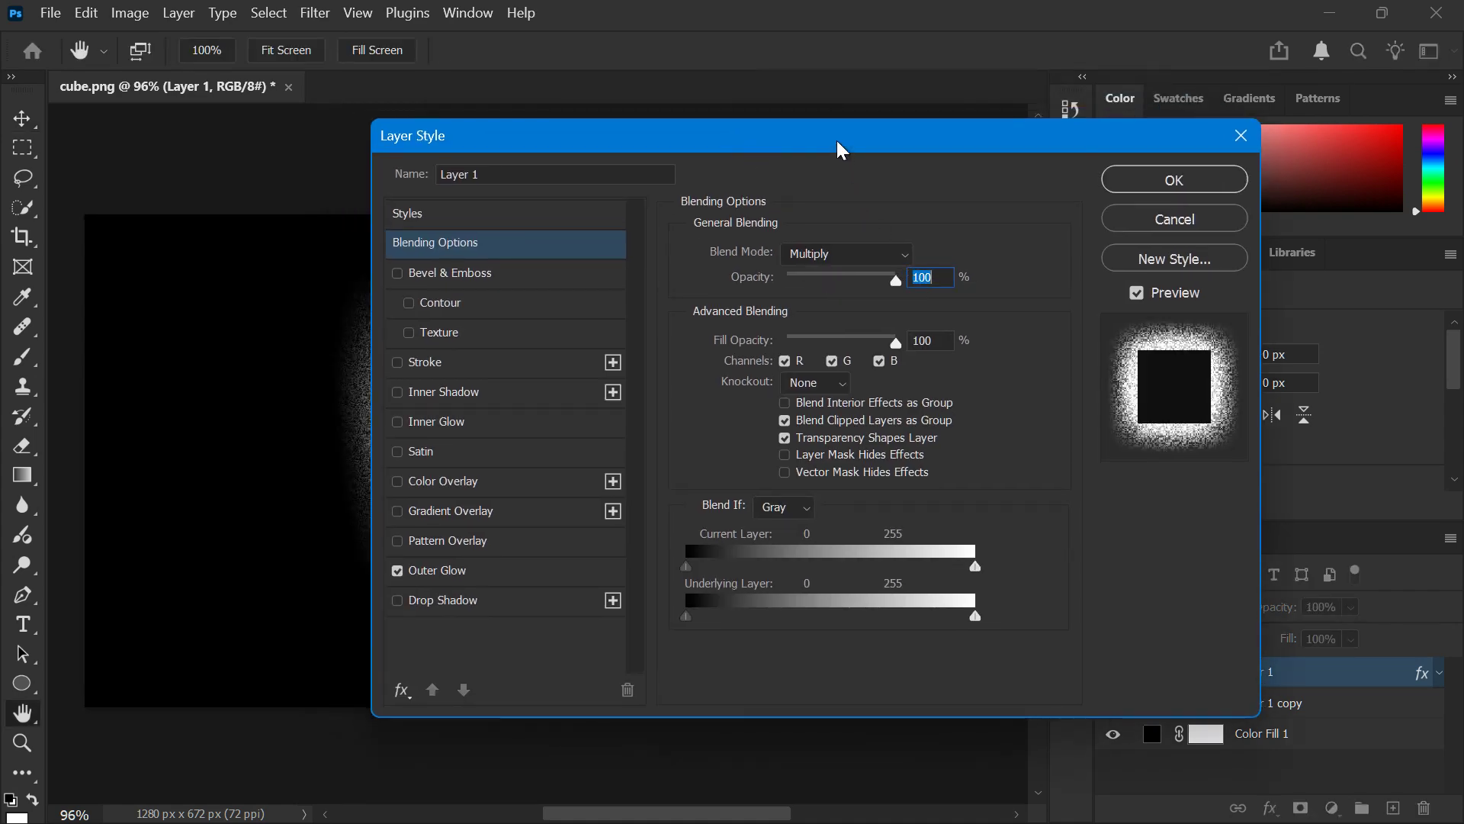
pyautogui.moveTo(843, 135); pyautogui.dragTo(980, 103)
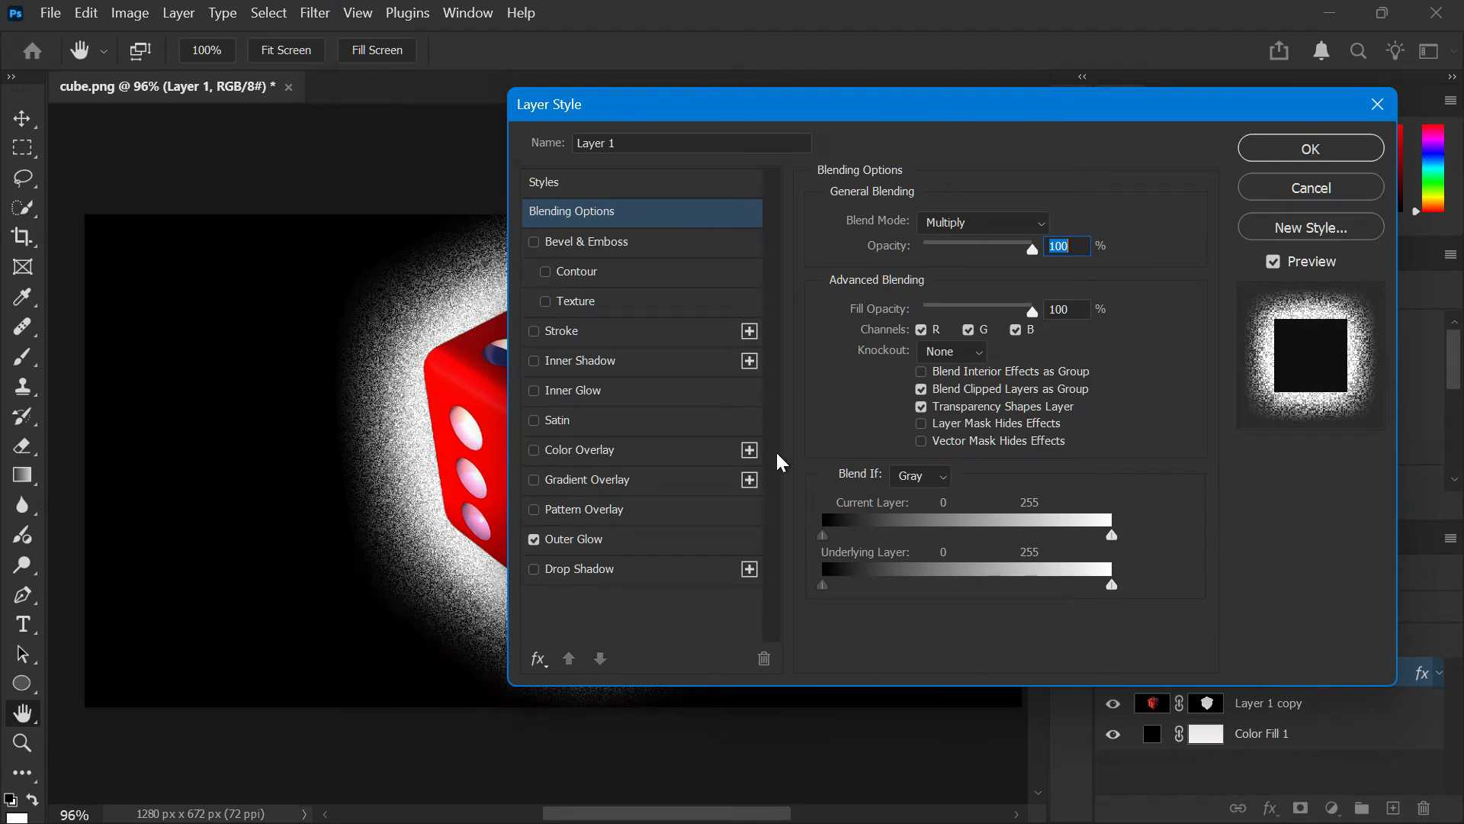
pyautogui.click(1001, 228)
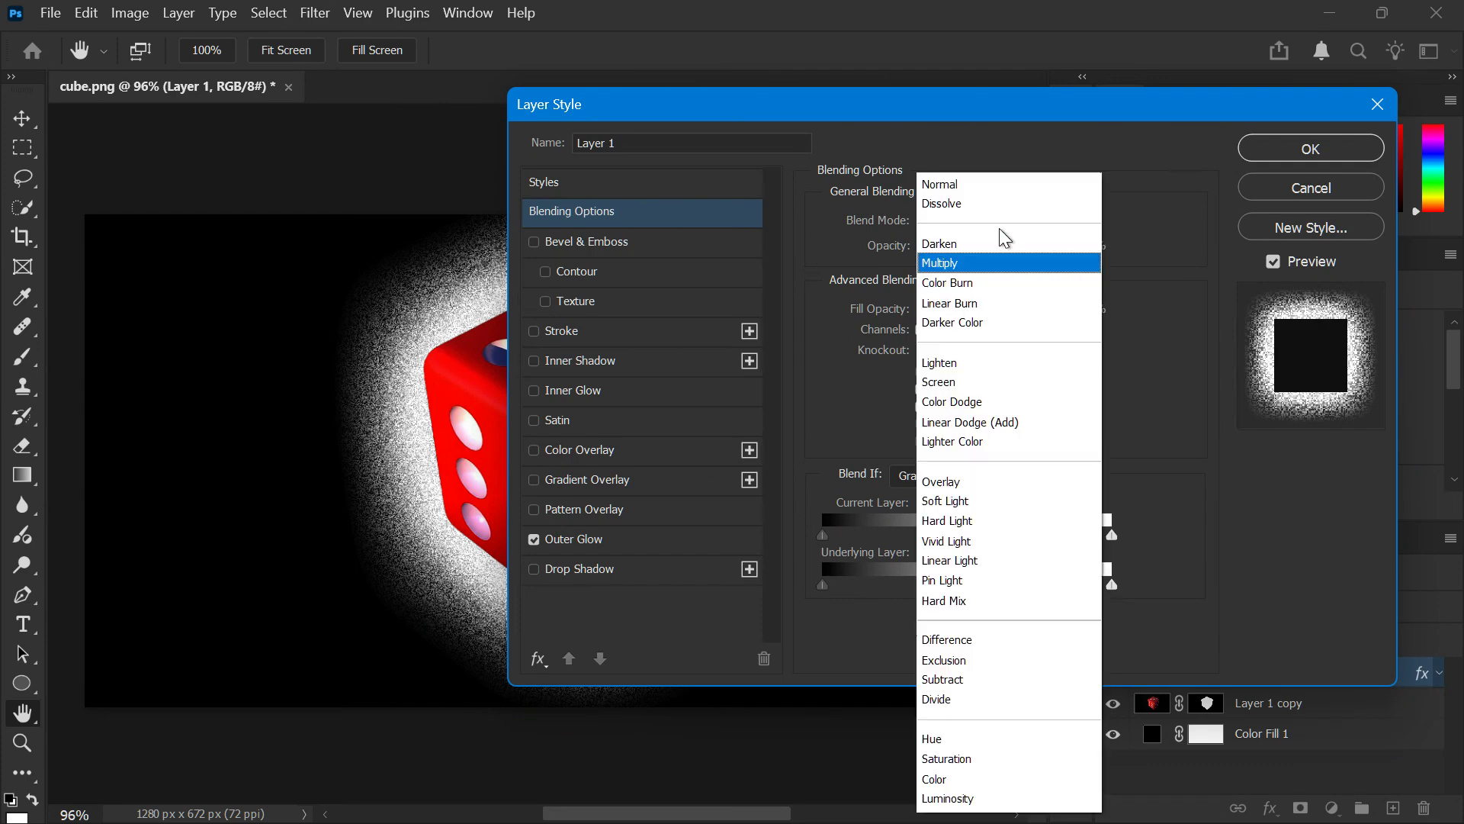
pyautogui.click(980, 427)
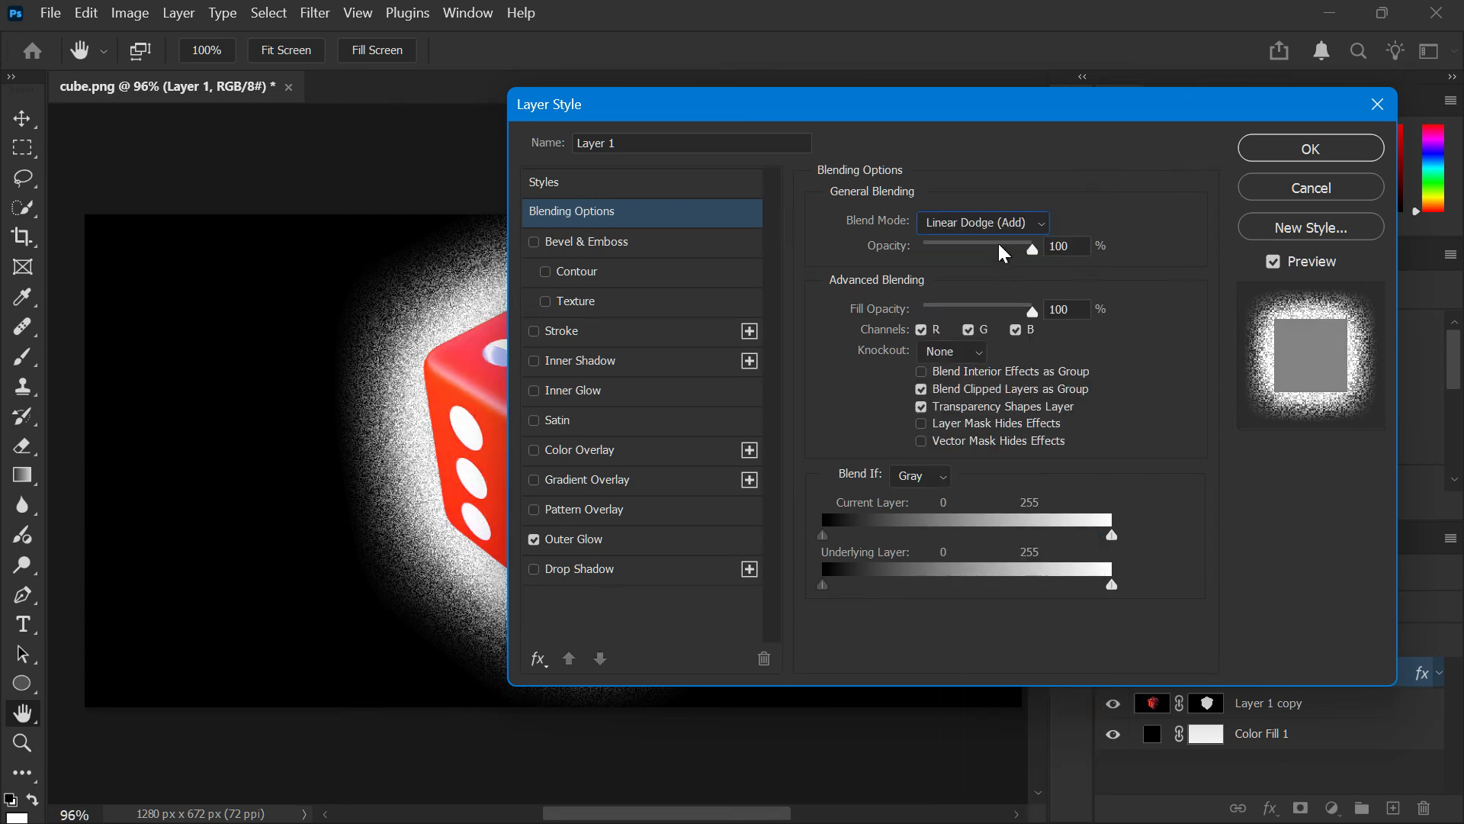
# - Lower Layer 1's opacity to 28% in its blending options
pyautogui.moveTo(1004, 248); pyautogui.dragTo(980, 248)
pyautogui.moveTo(927, 107); pyautogui.dragTo(1066, 138)
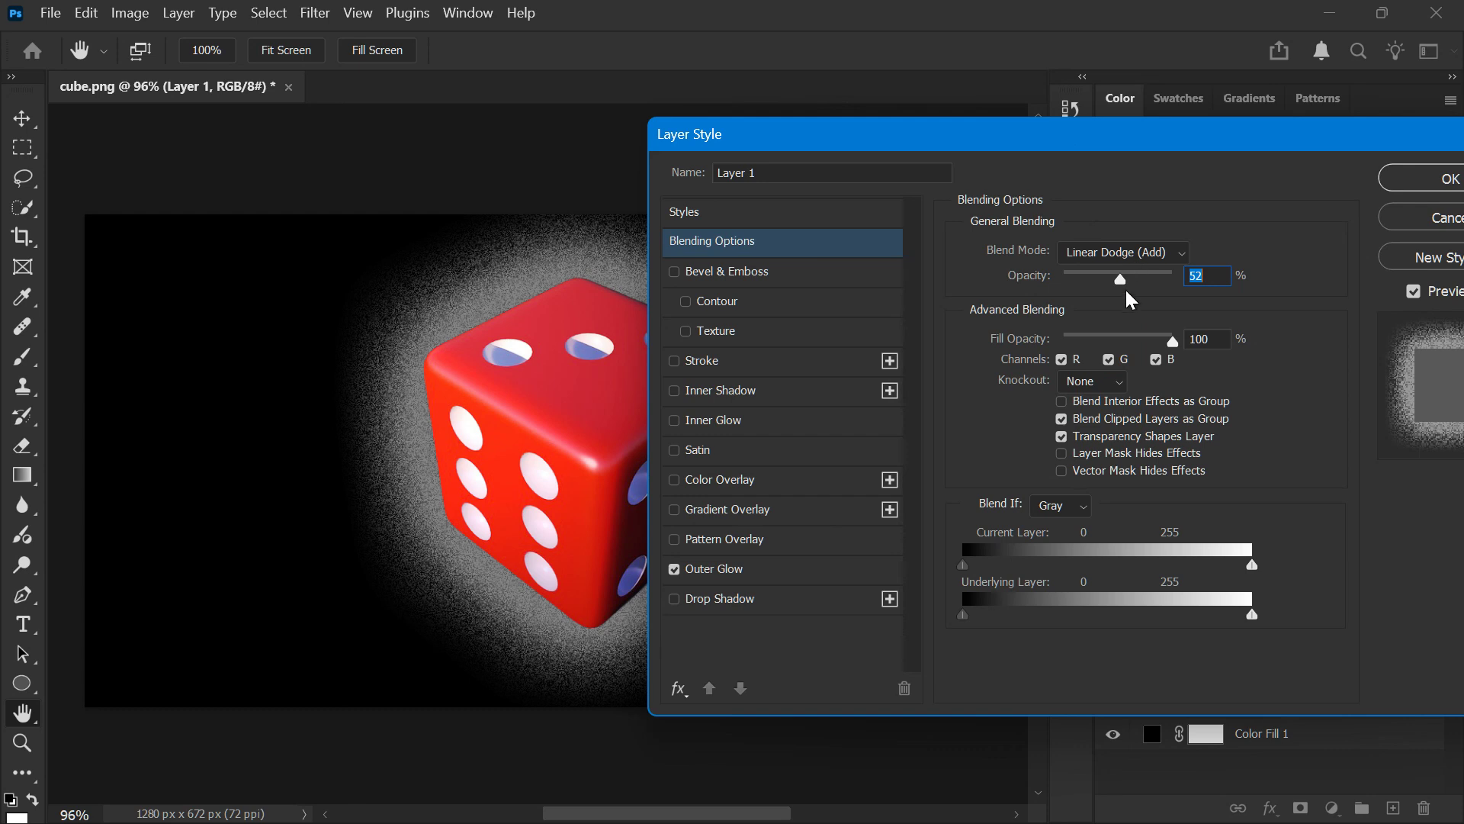
pyautogui.moveTo(1120, 279); pyautogui.dragTo(1096, 308)
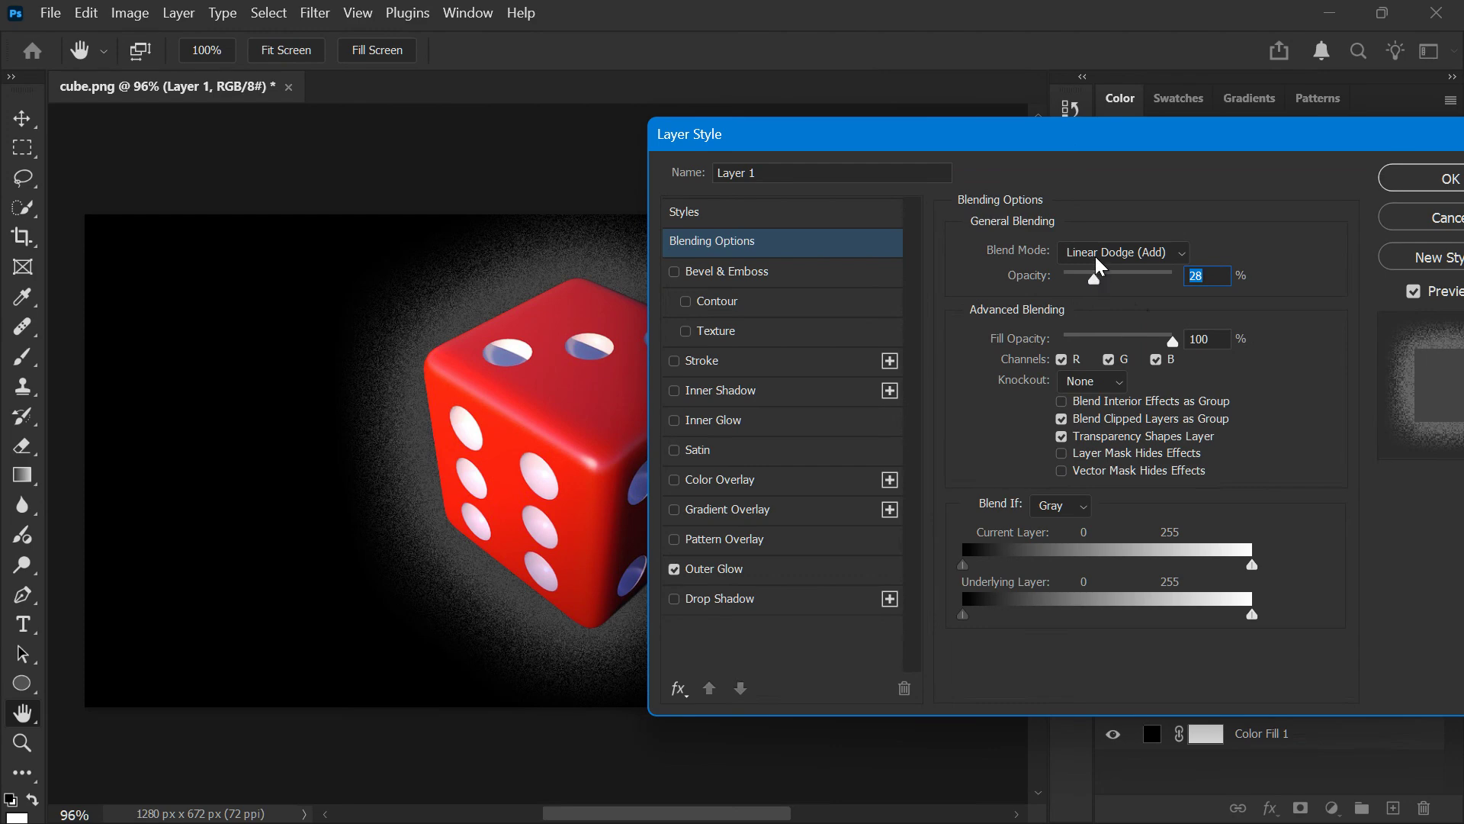
# - Change the colour of Layer 1's Outer Glow to bright yellow
pyautogui.click(835, 568)
pyautogui.click(1014, 332)
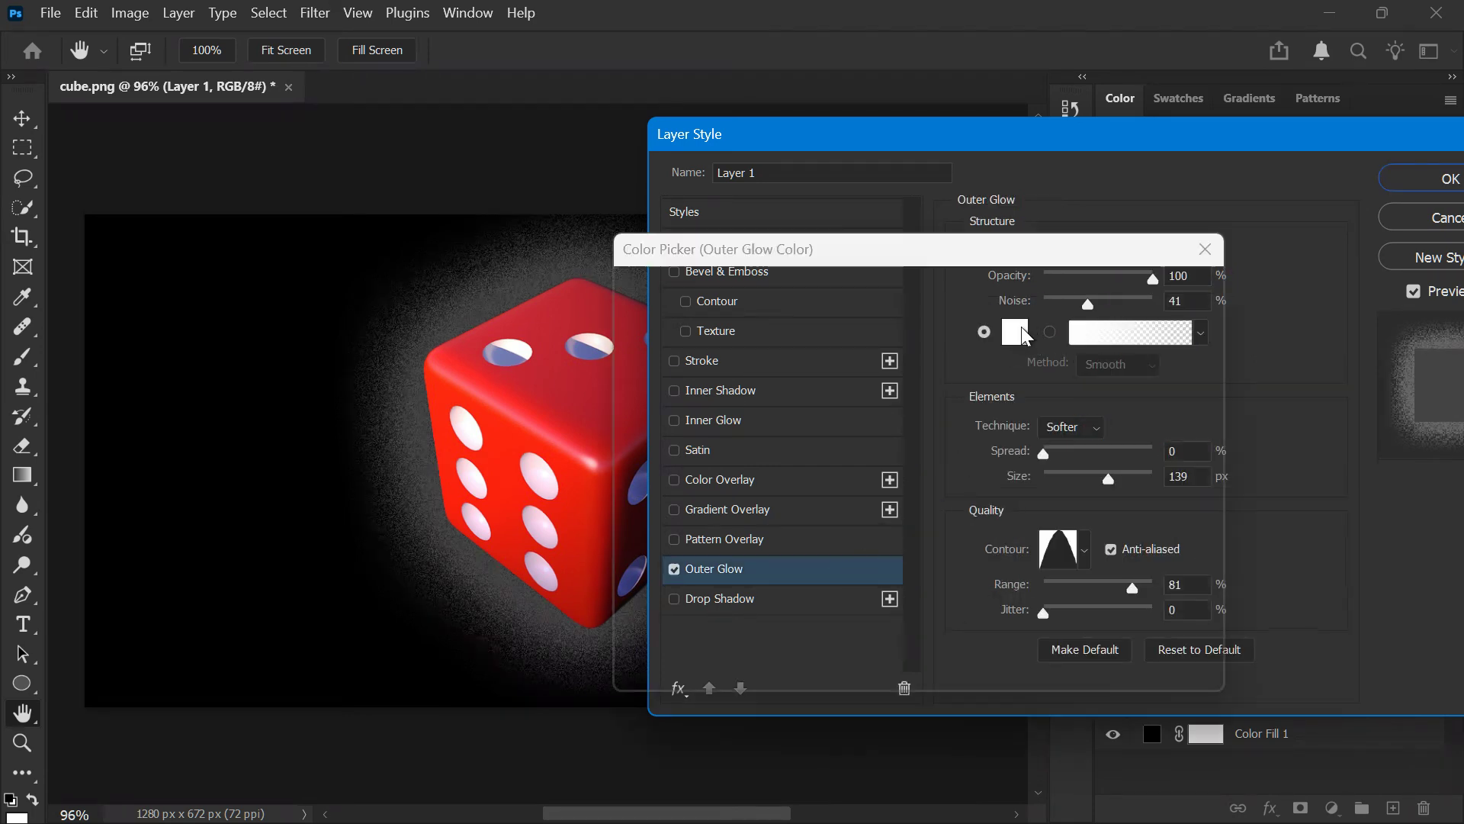
pyautogui.click(944, 377)
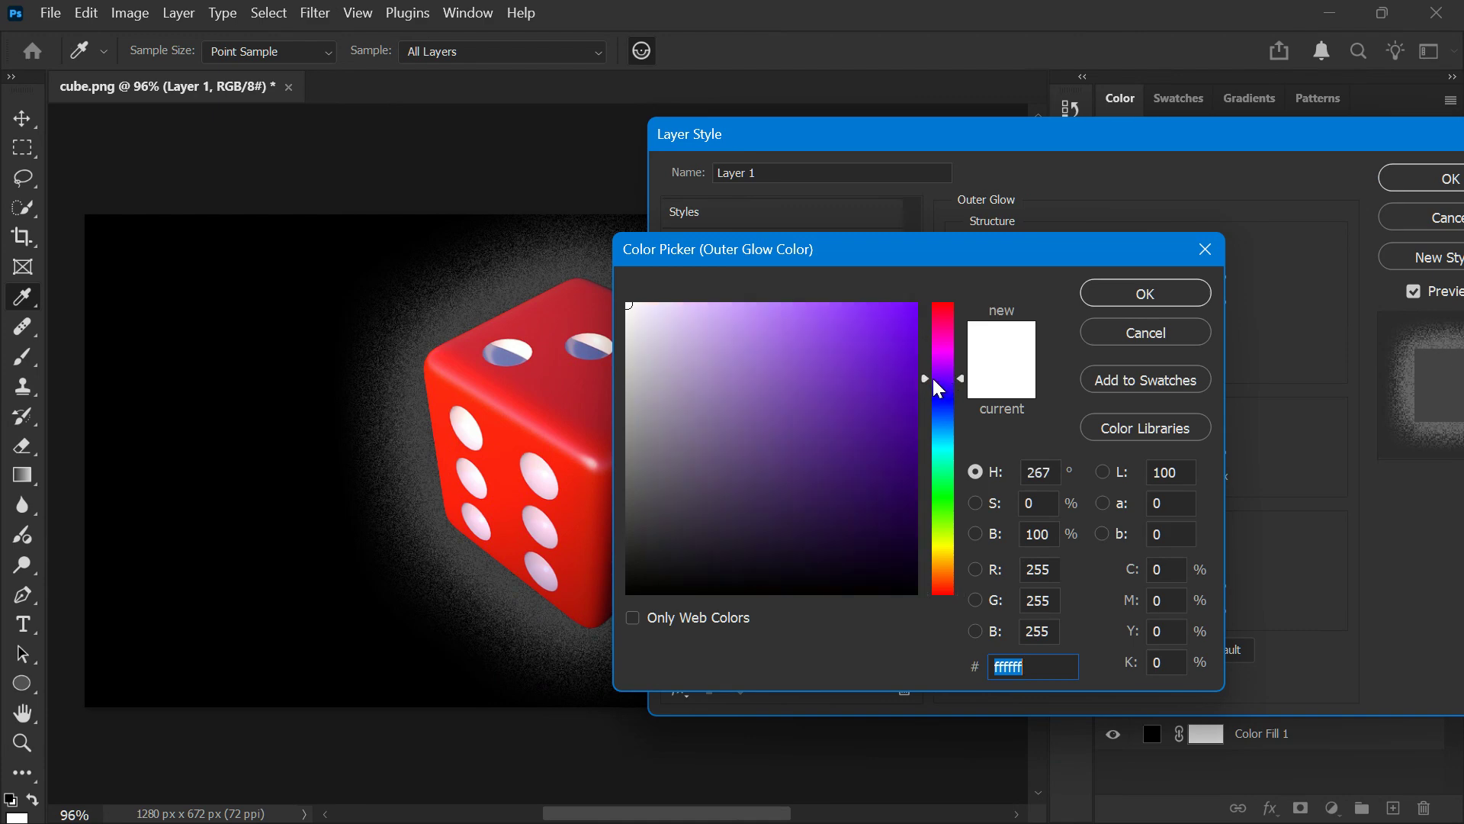
pyautogui.click(897, 310)
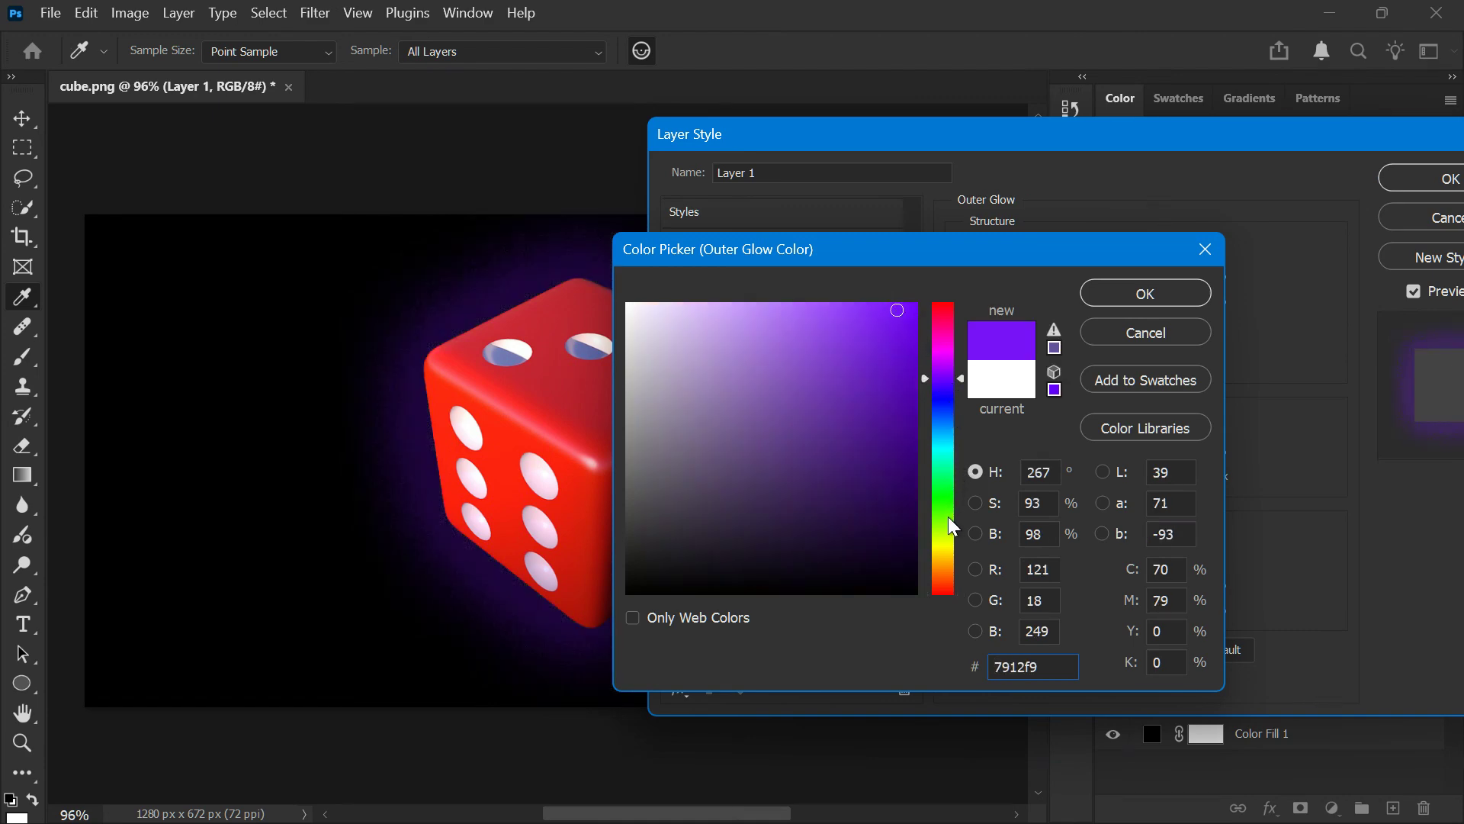
pyautogui.click(945, 546)
pyautogui.click(897, 343)
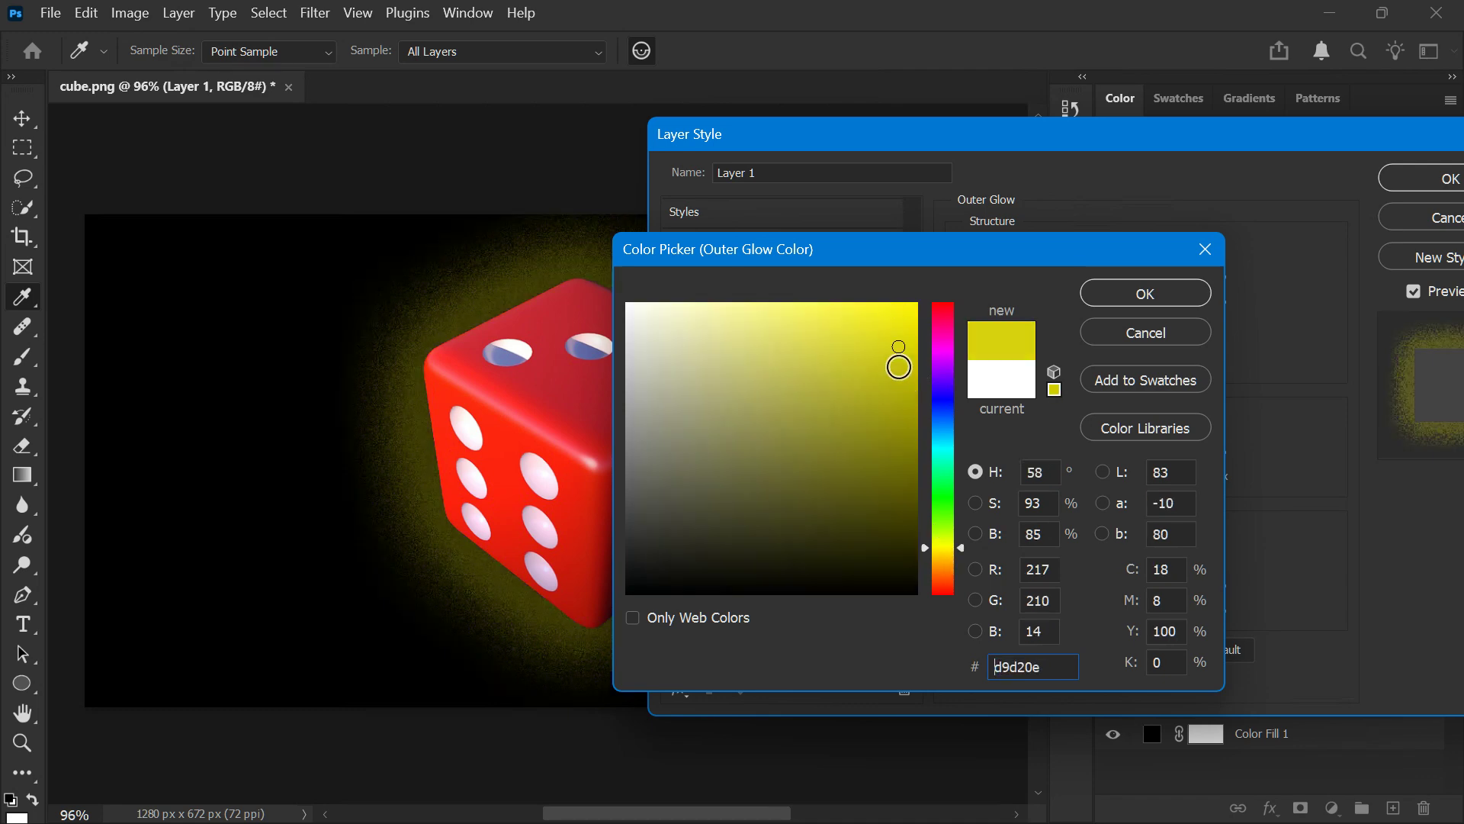
pyautogui.moveTo(897, 343); pyautogui.dragTo(926, 321)
pyautogui.click(1104, 293)
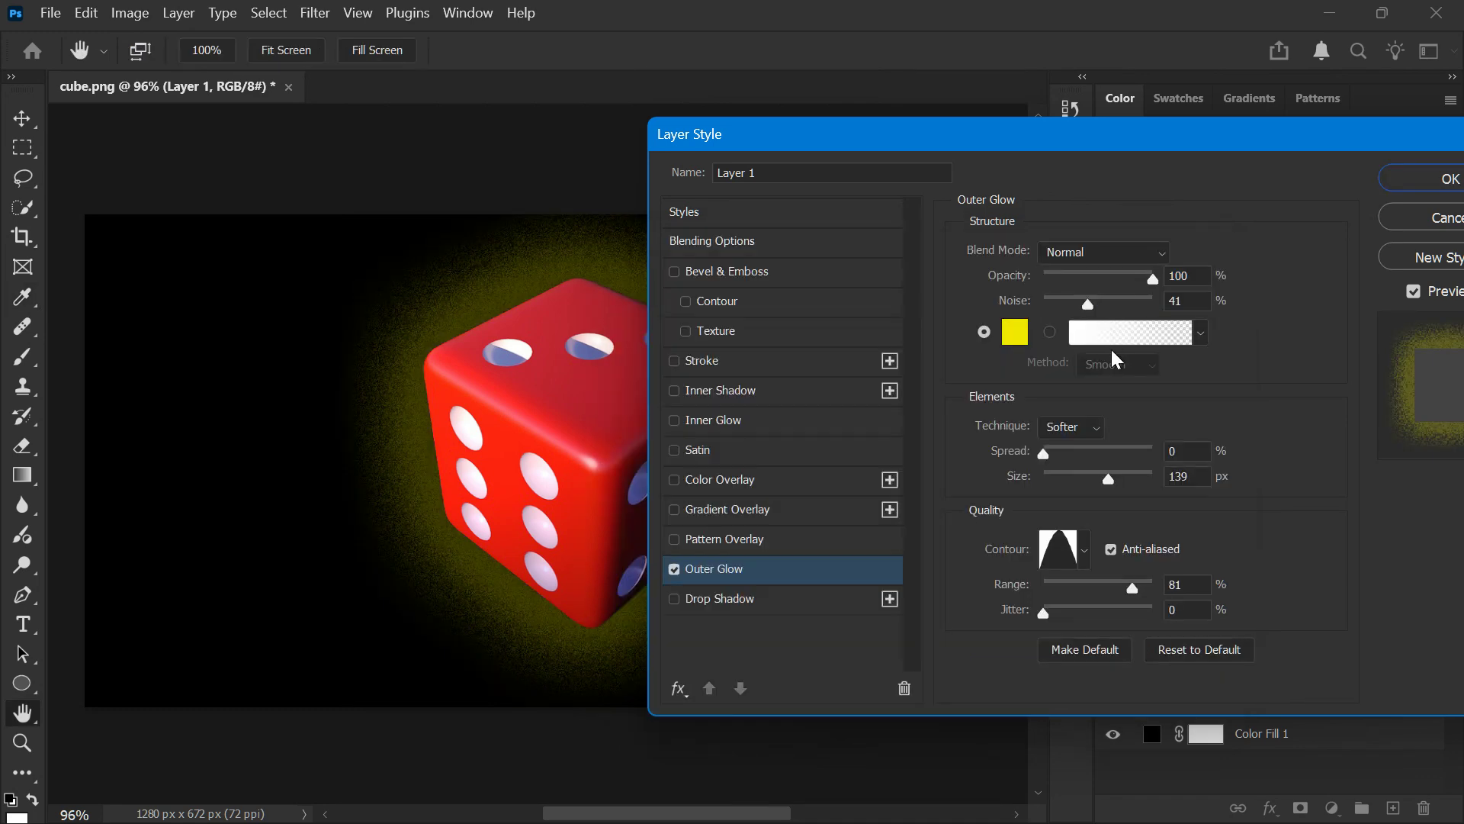
# - Set the Outer Glow's spread to 72% and its size to 24 px
pyautogui.moveTo(1050, 442); pyautogui.dragTo(1121, 459)
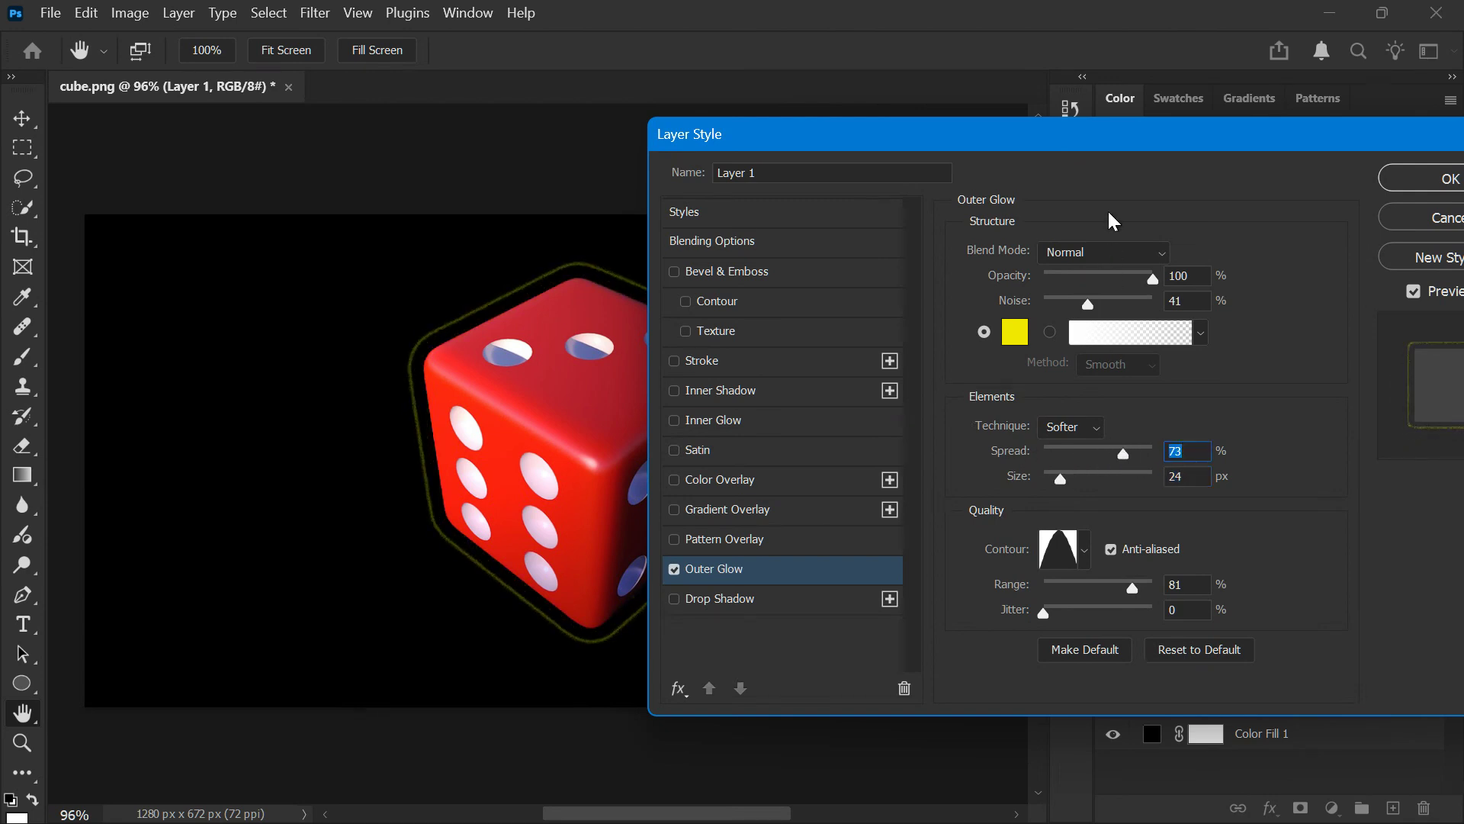
pyautogui.moveTo(1110, 134); pyautogui.dragTo(1207, 95)
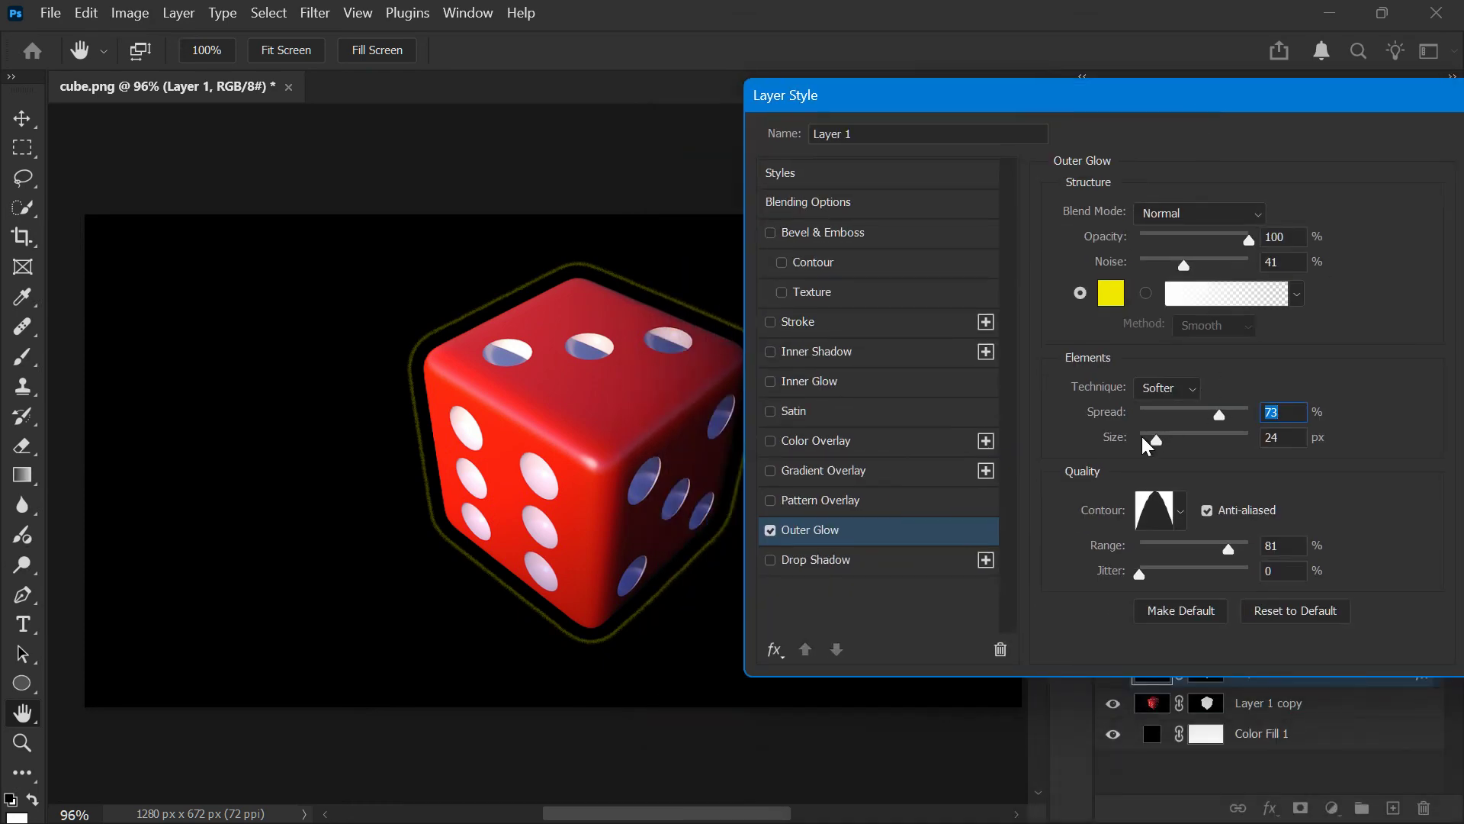
pyautogui.press('Down')
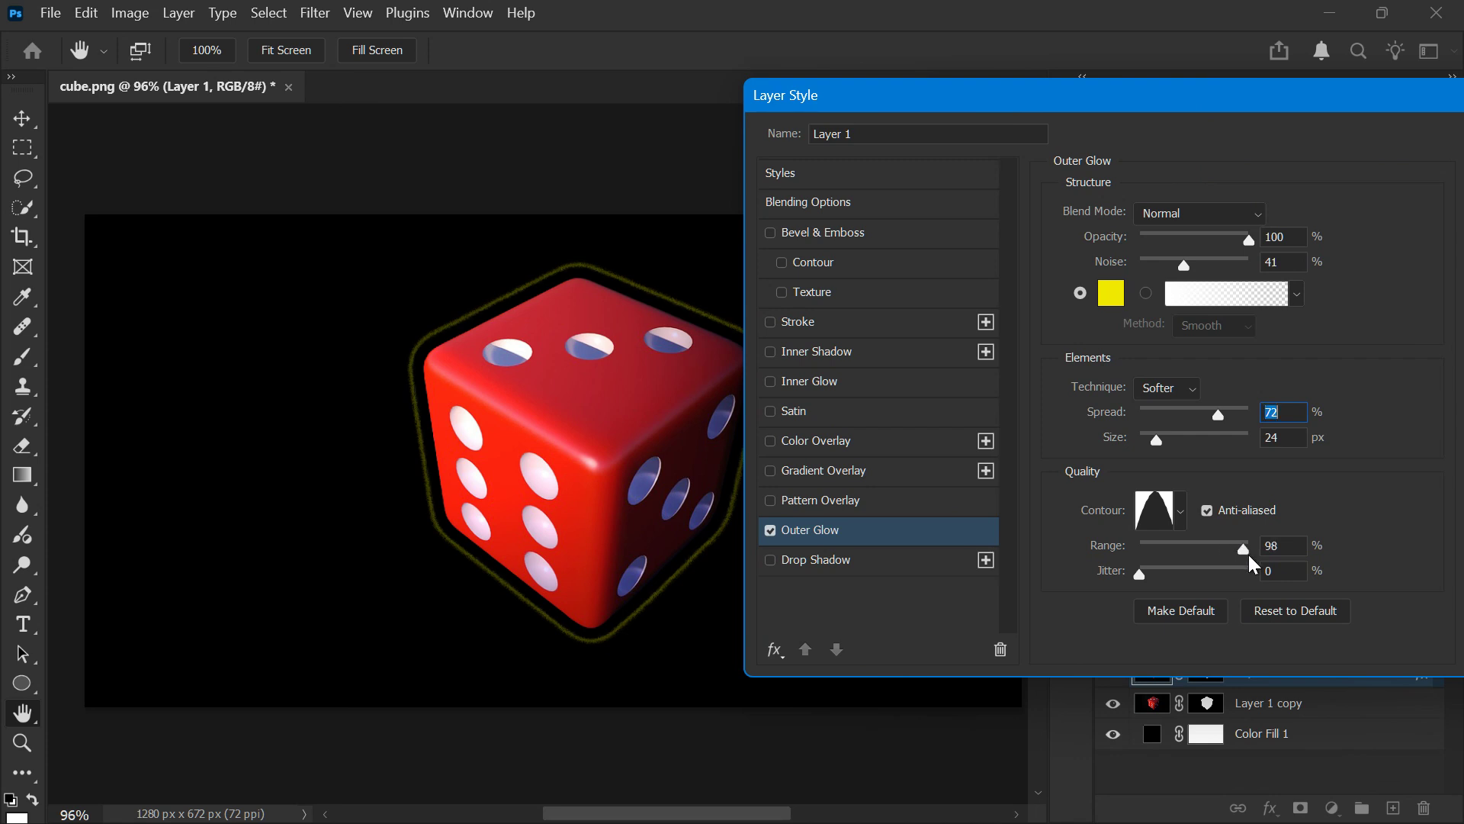
# - Set the Outer Glow's range to 100%, jitter to 35% and size to 84 px, and apply the layer style
pyautogui.moveTo(1247, 556); pyautogui.dragTo(1310, 547)
pyautogui.moveTo(1142, 575); pyautogui.dragTo(1178, 570)
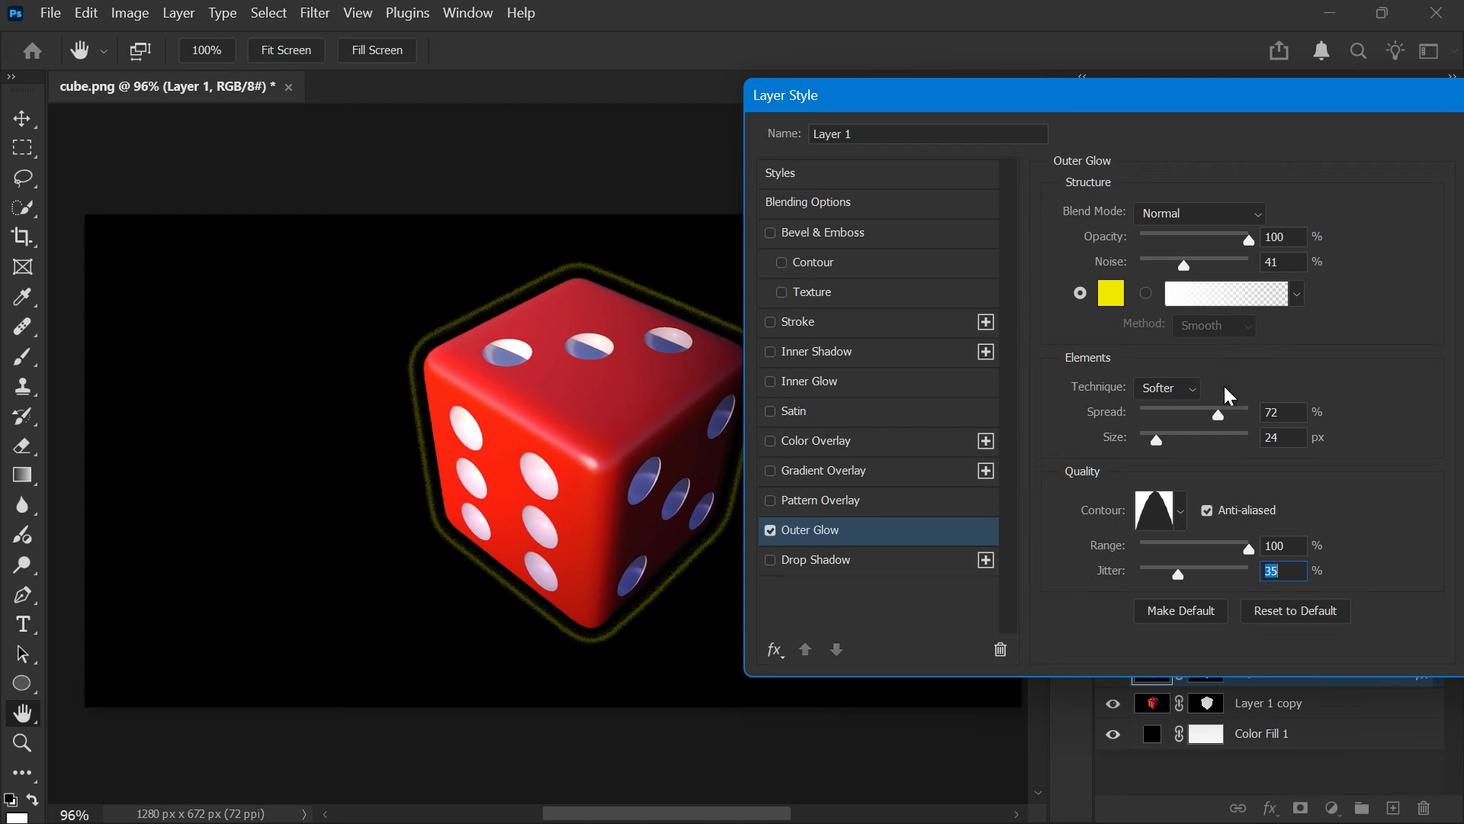
pyautogui.moveTo(1157, 439); pyautogui.dragTo(1182, 440)
pyautogui.moveTo(1242, 91); pyautogui.dragTo(1041, 116)
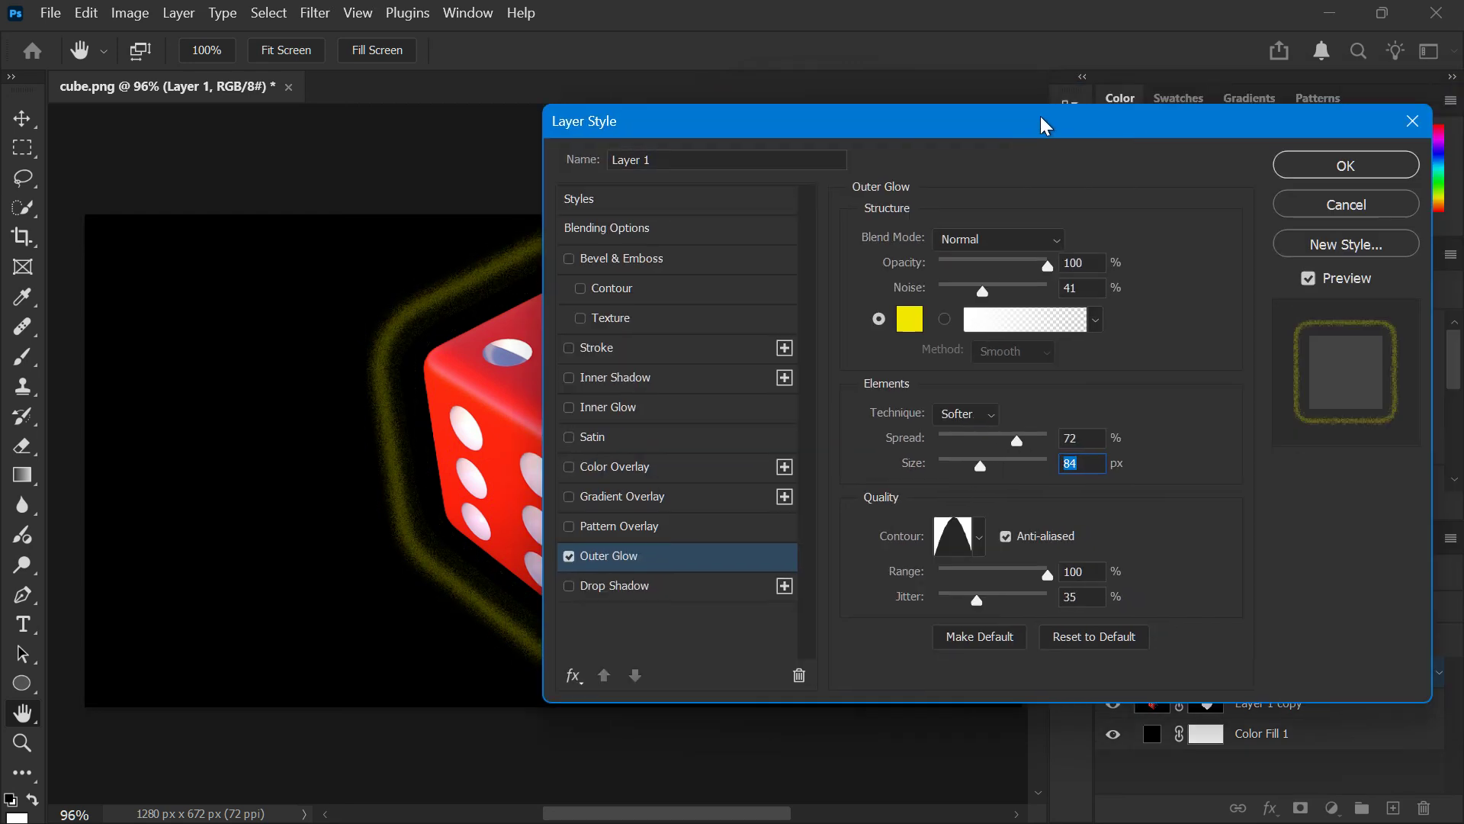
pyautogui.click(1315, 169)
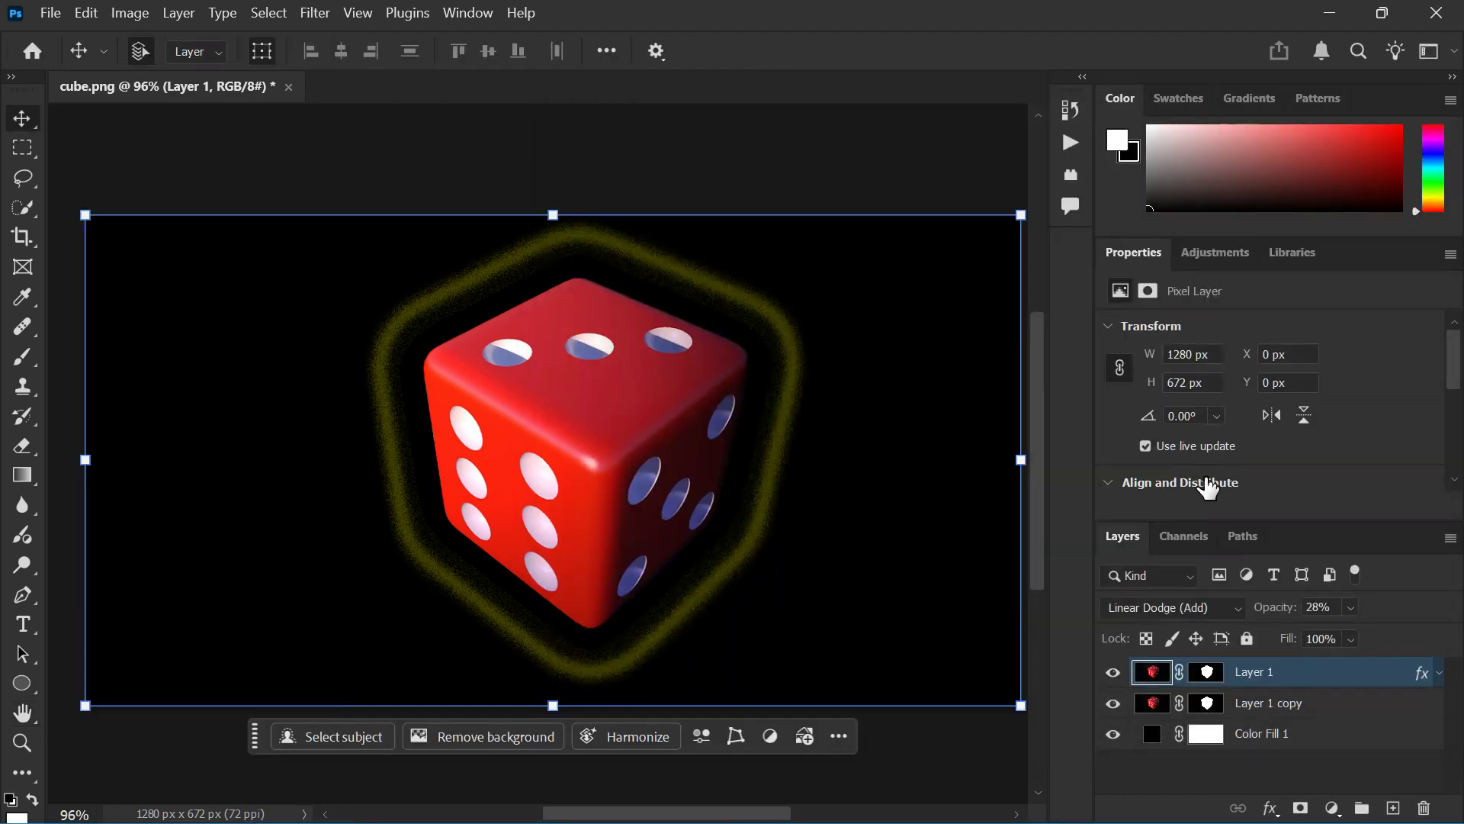
# - Review Layer 1's blending and Outer Glow settings, and compare the image with Layer 1 copy hidden and shown
pyautogui.doubleClick(1157, 675)
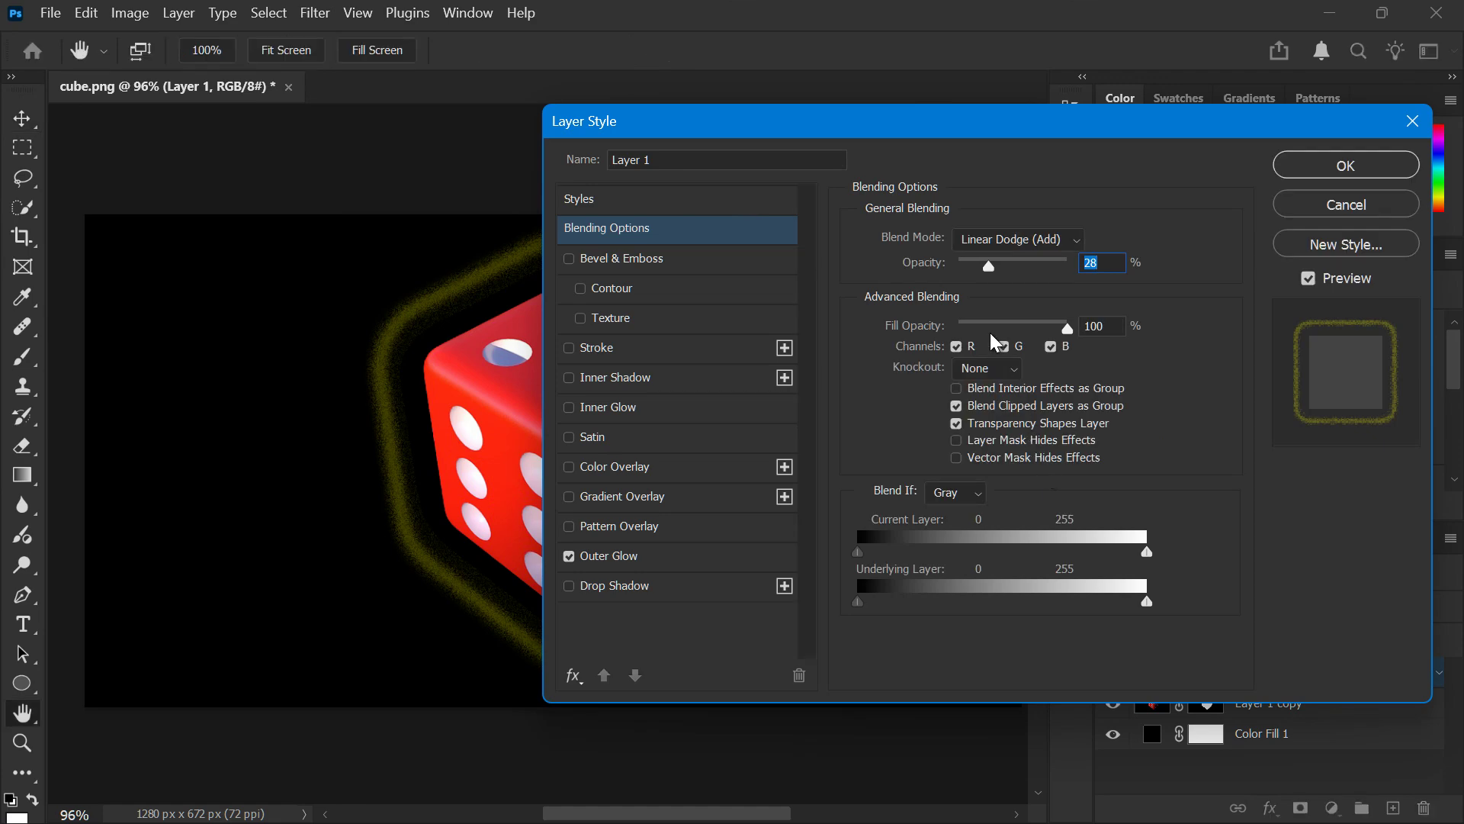
pyautogui.click(663, 557)
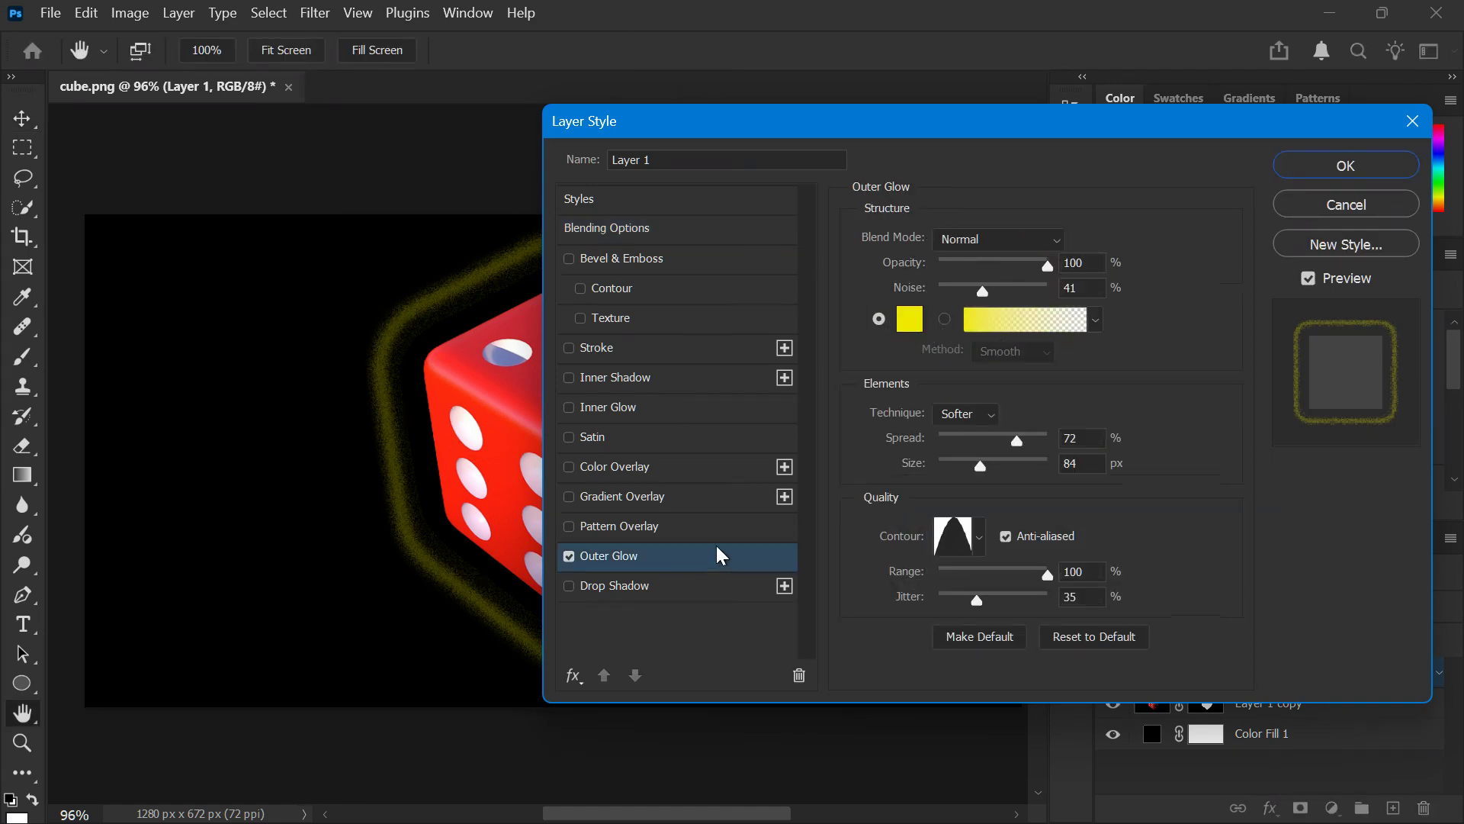
pyautogui.click(1368, 162)
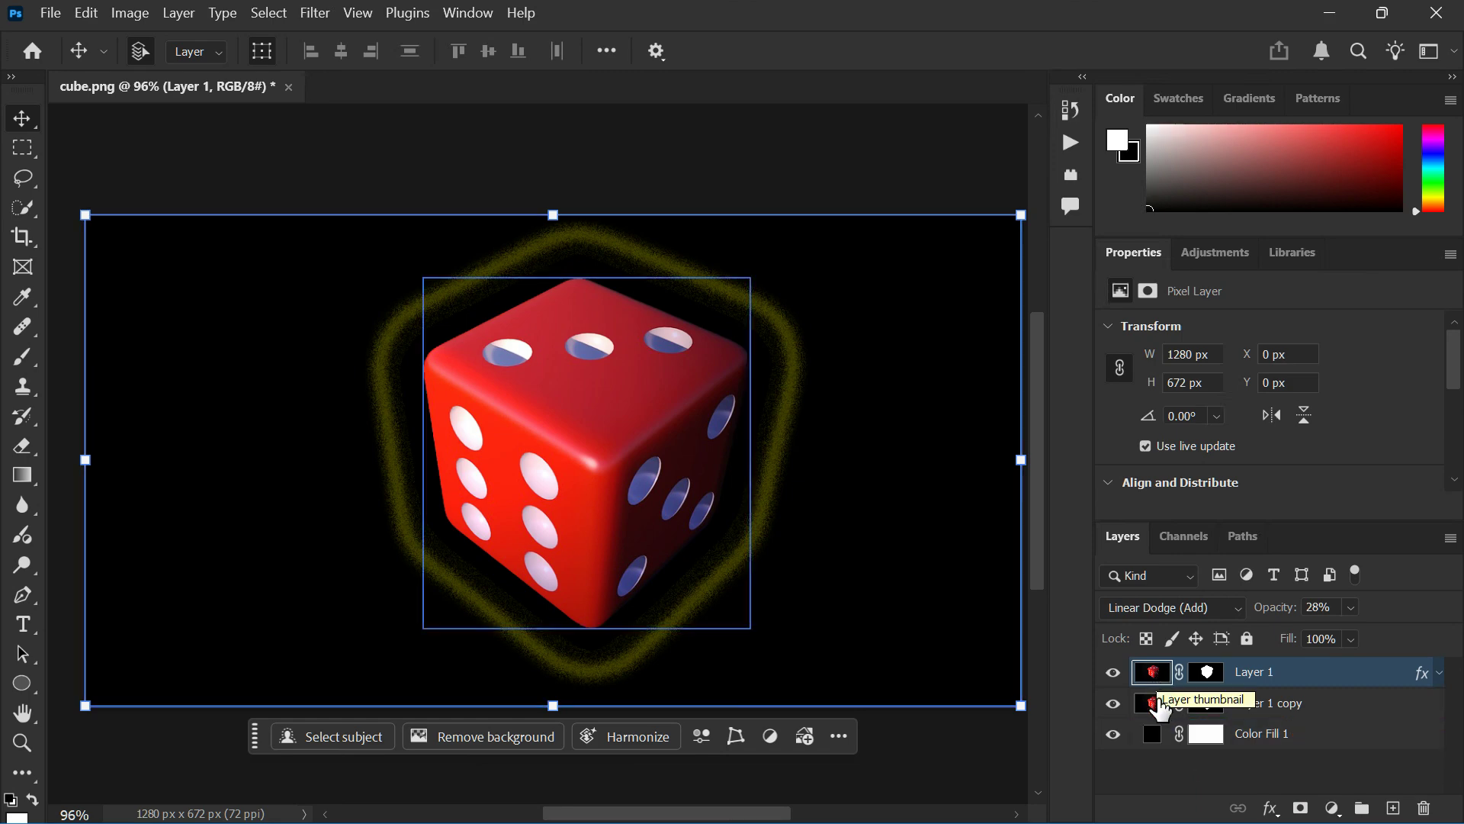
pyautogui.click(1113, 703)
pyautogui.click(1113, 703)
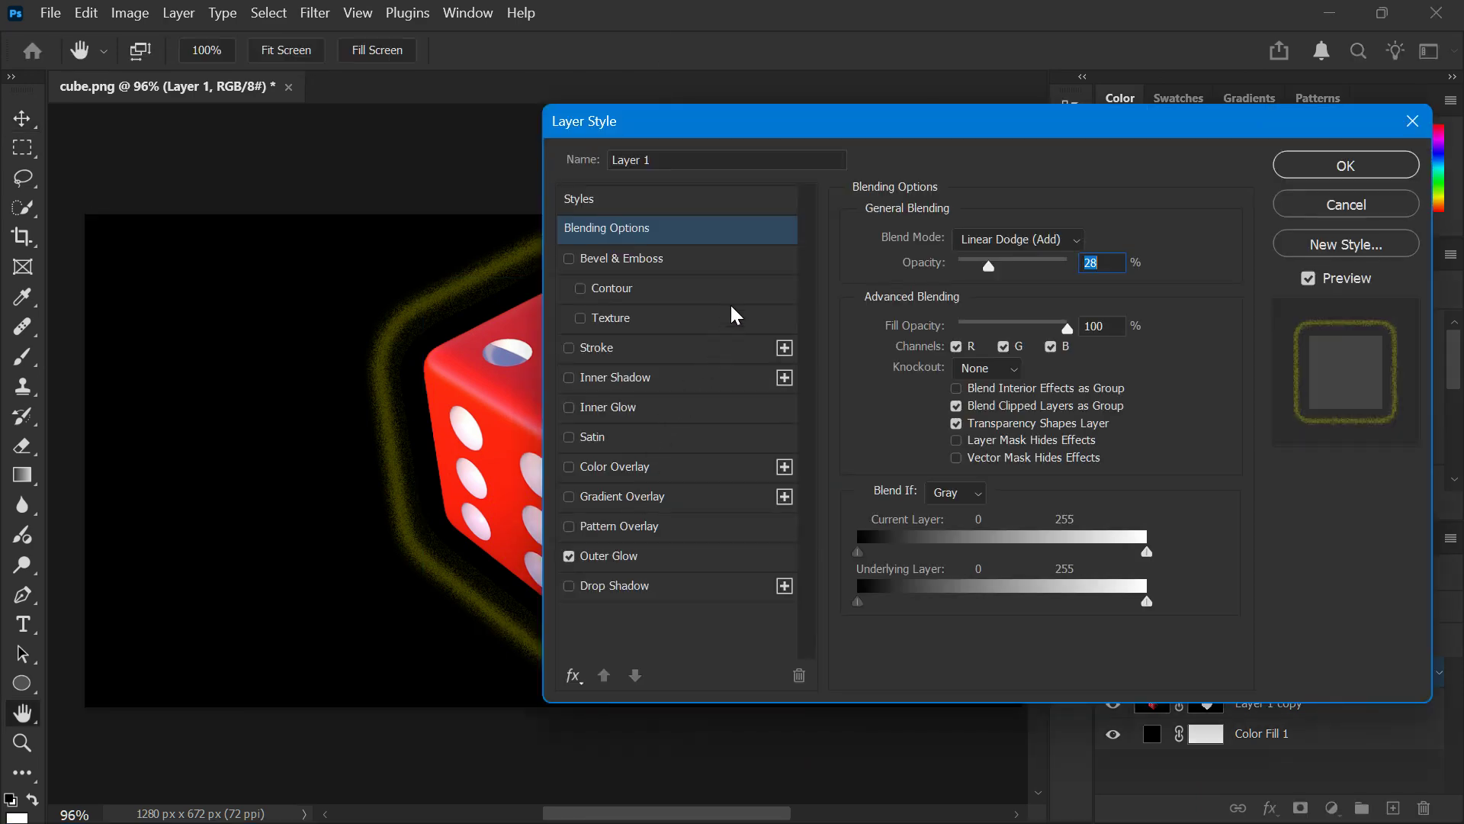
# - In Layer 1's blending options, choose Linear Dodge (Add) as the blend mode and set the opacity to 33%
pyautogui.click(1000, 239)
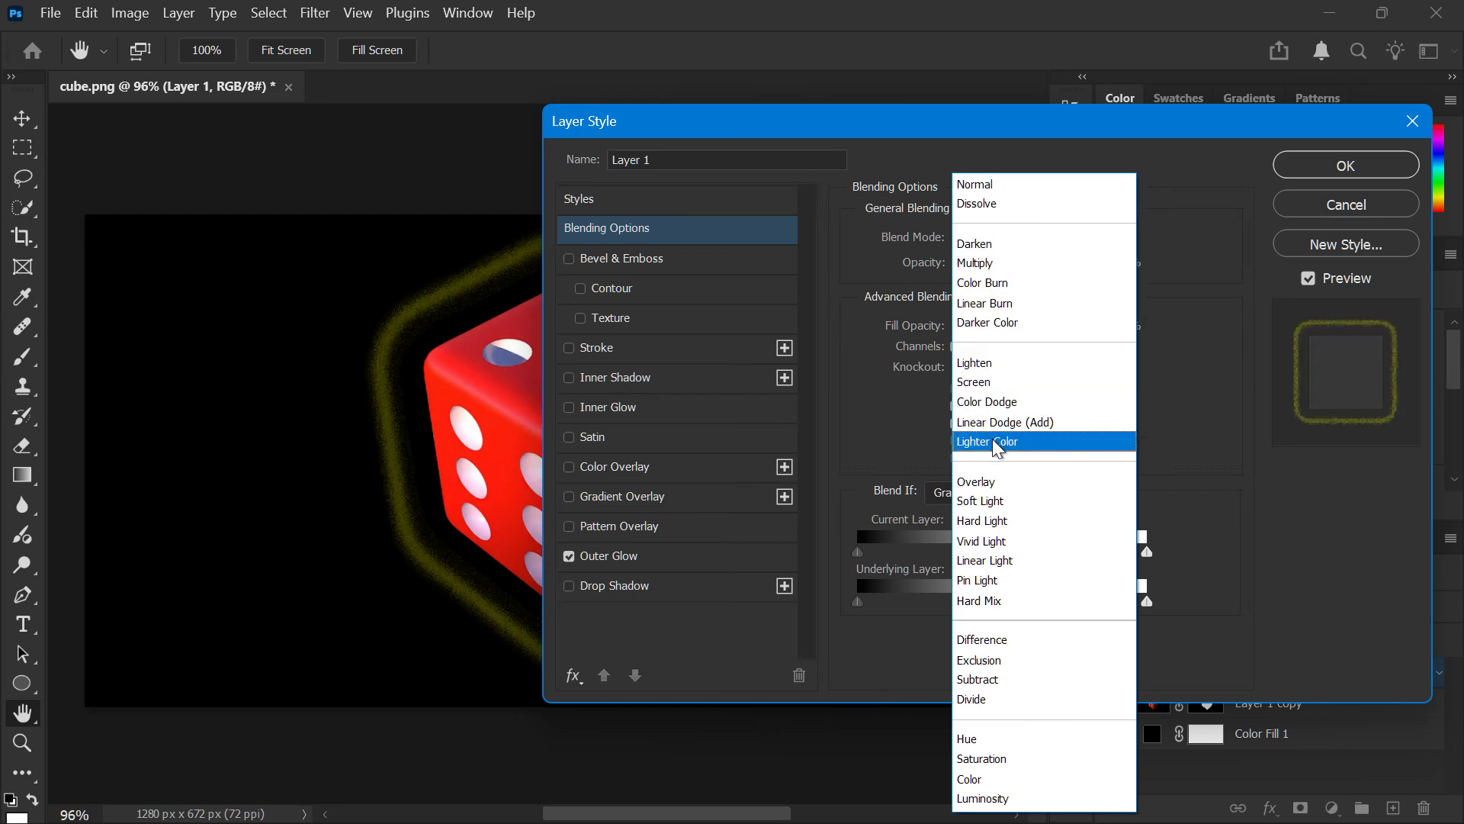
pyautogui.click(1005, 424)
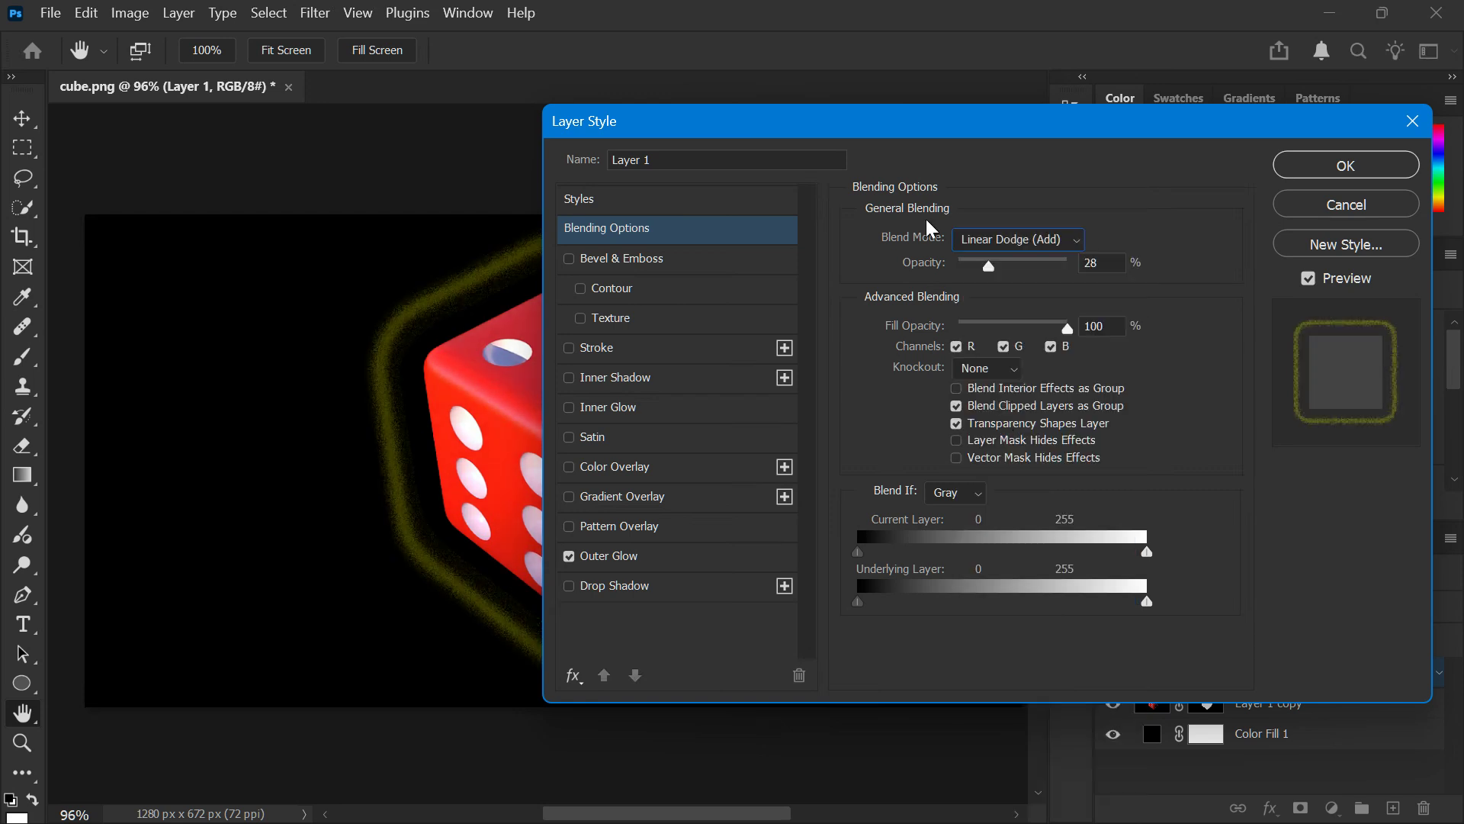
pyautogui.moveTo(889, 120)
pyautogui.mouseDown()
pyautogui.moveTo(1153, 160)
pyautogui.moveTo(1147, 115)
pyautogui.mouseUp()
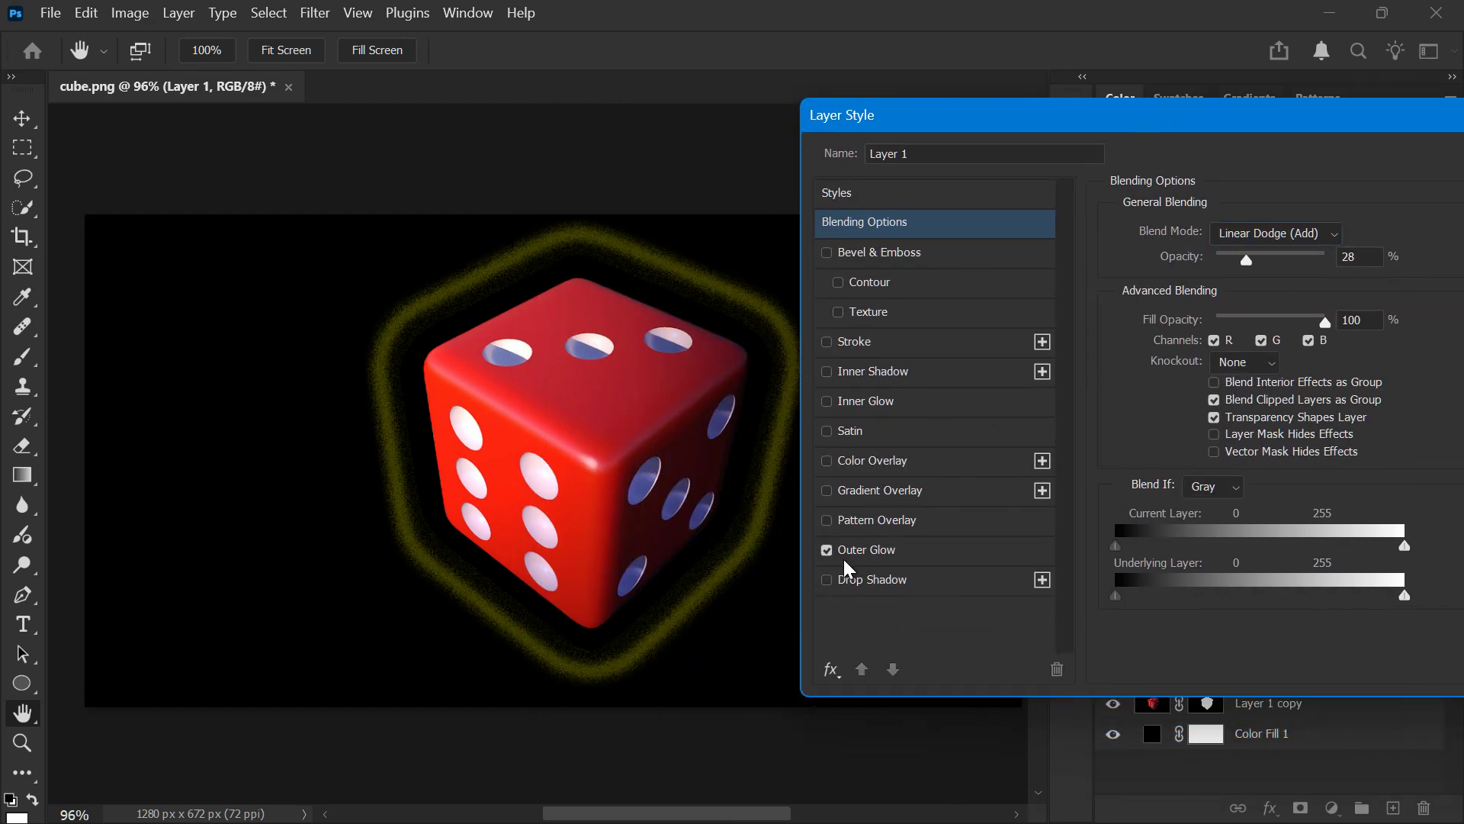
pyautogui.click(871, 556)
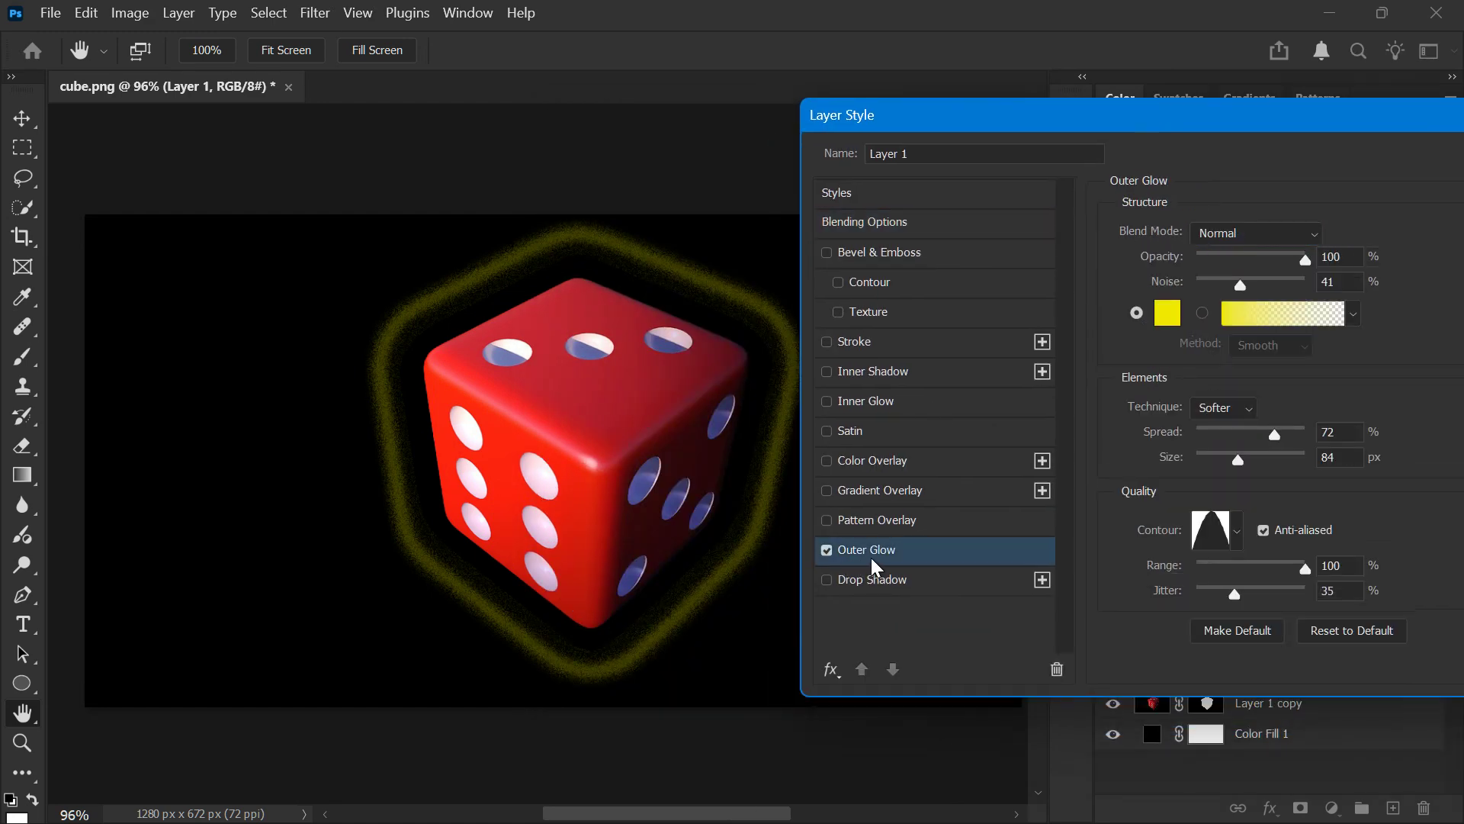
pyautogui.click(915, 221)
pyautogui.moveTo(1246, 262)
pyautogui.mouseDown()
pyautogui.moveTo(1283, 263)
pyautogui.moveTo(1252, 256)
pyautogui.mouseUp()
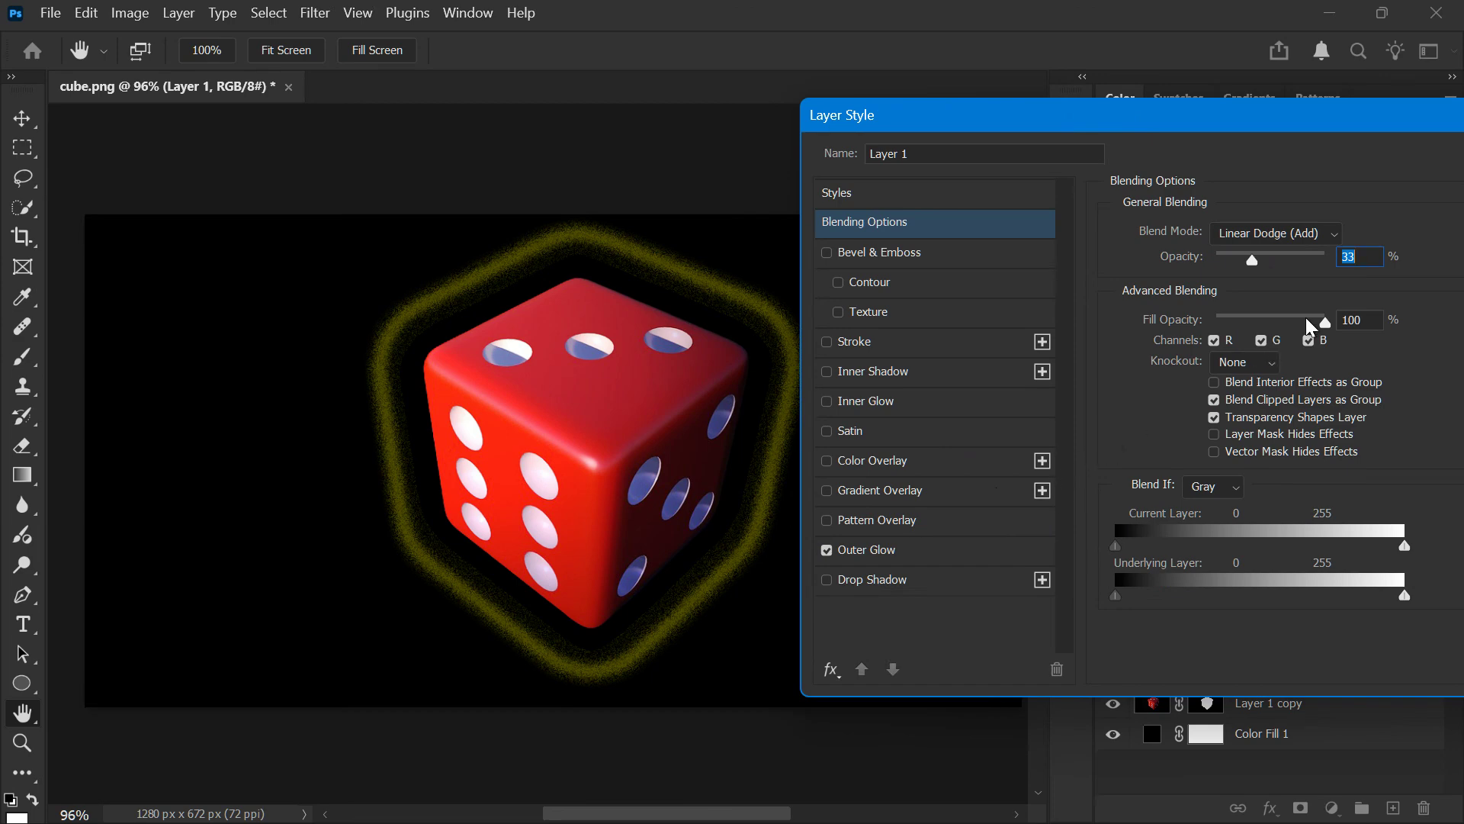
# - Try Linear Dodge (Add) as the Outer Glow's blend mode and return it to Normal
pyautogui.click(877, 546)
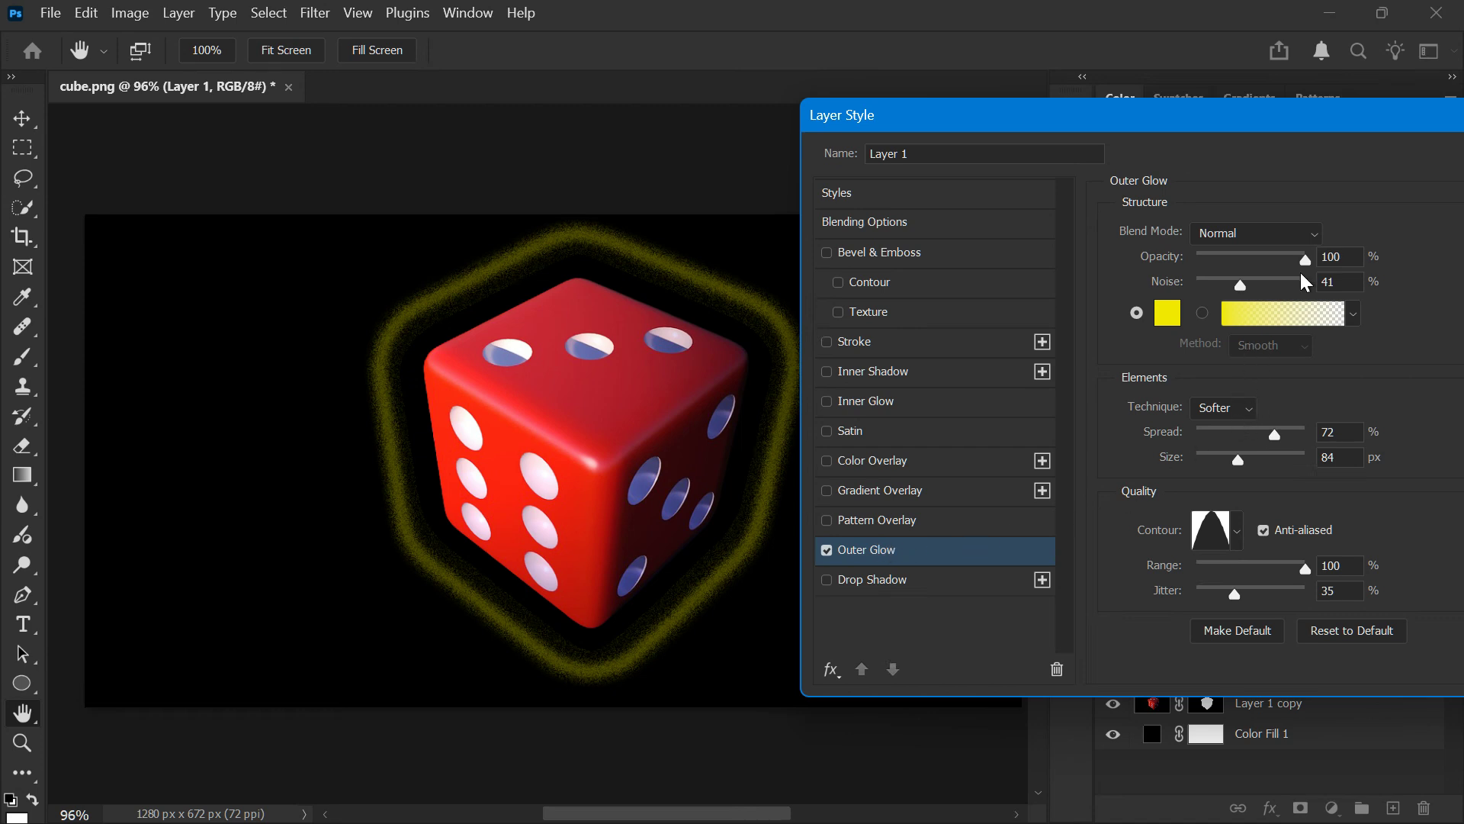
pyautogui.click(1305, 229)
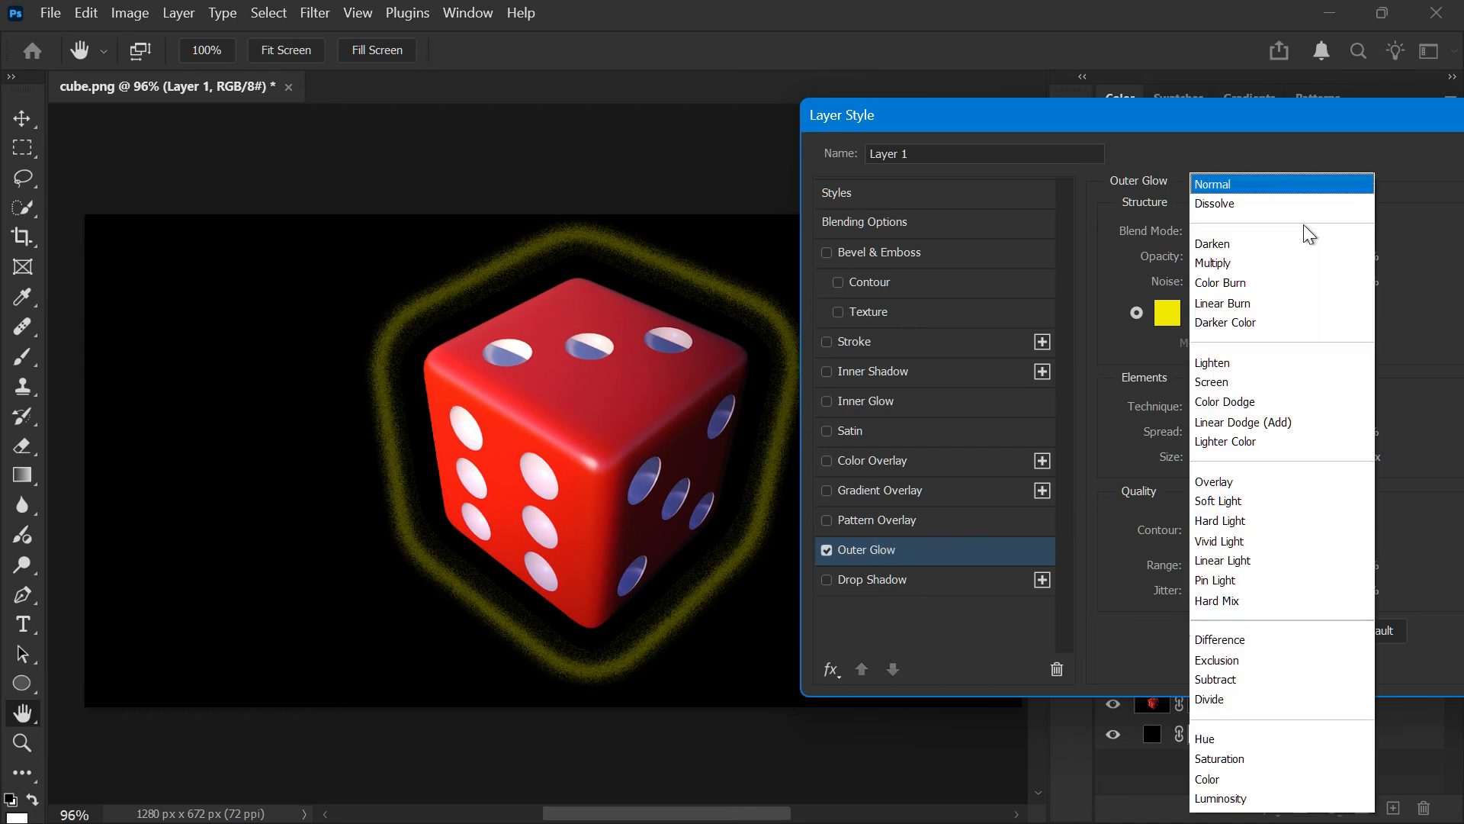
pyautogui.click(1252, 415)
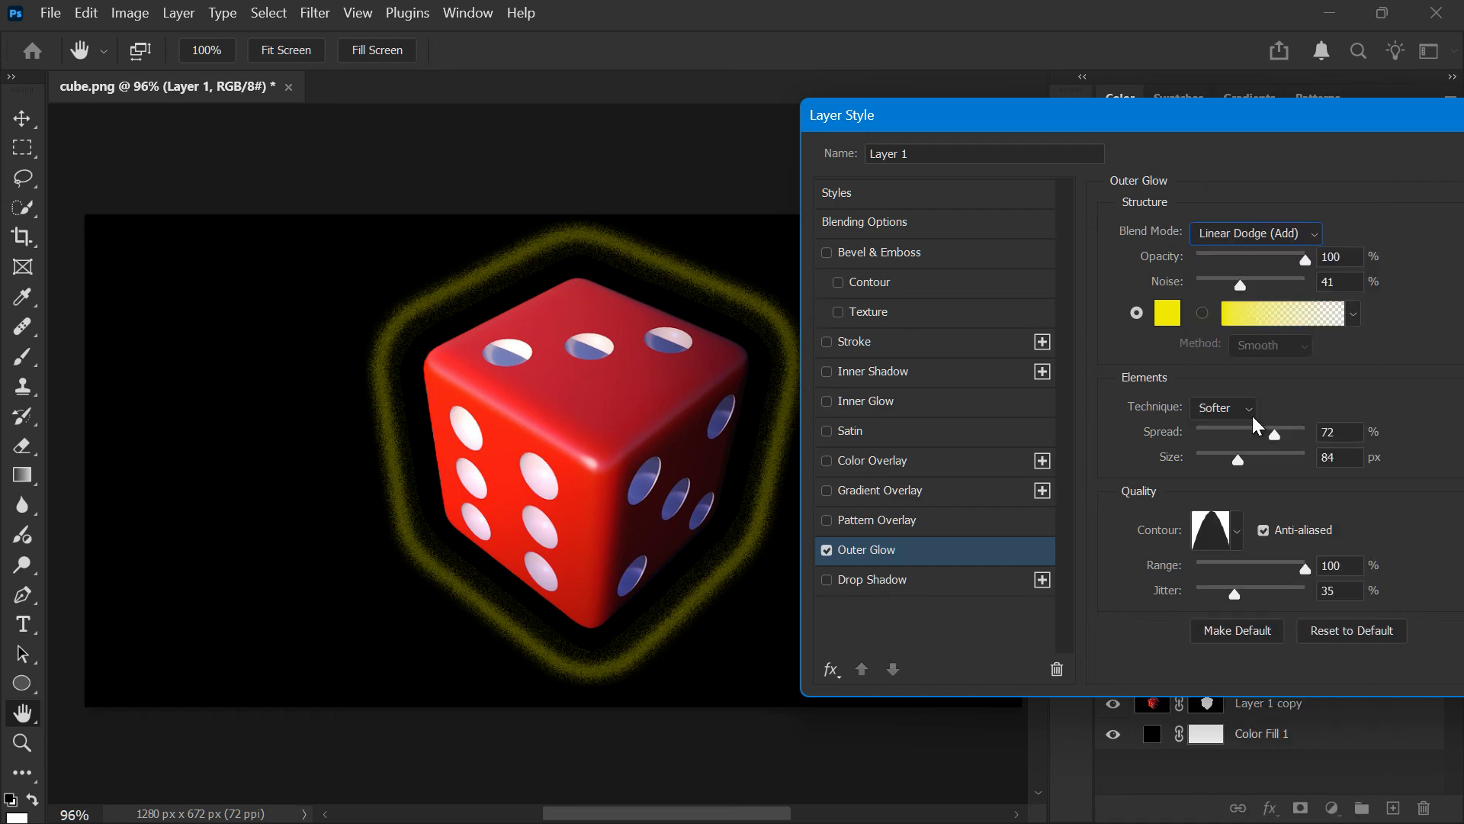
pyautogui.click(1260, 235)
pyautogui.click(1252, 191)
pyautogui.click(909, 797)
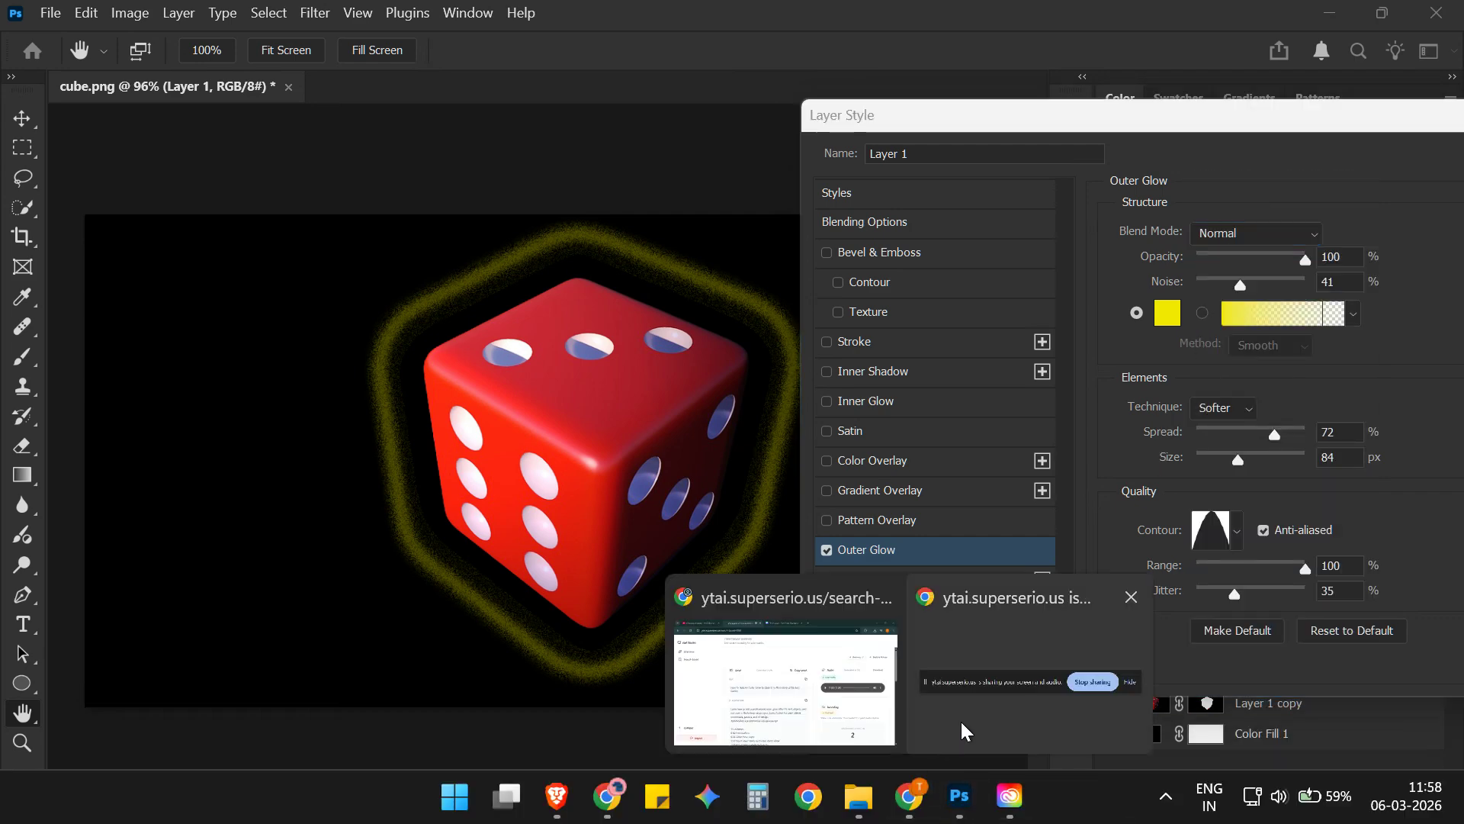